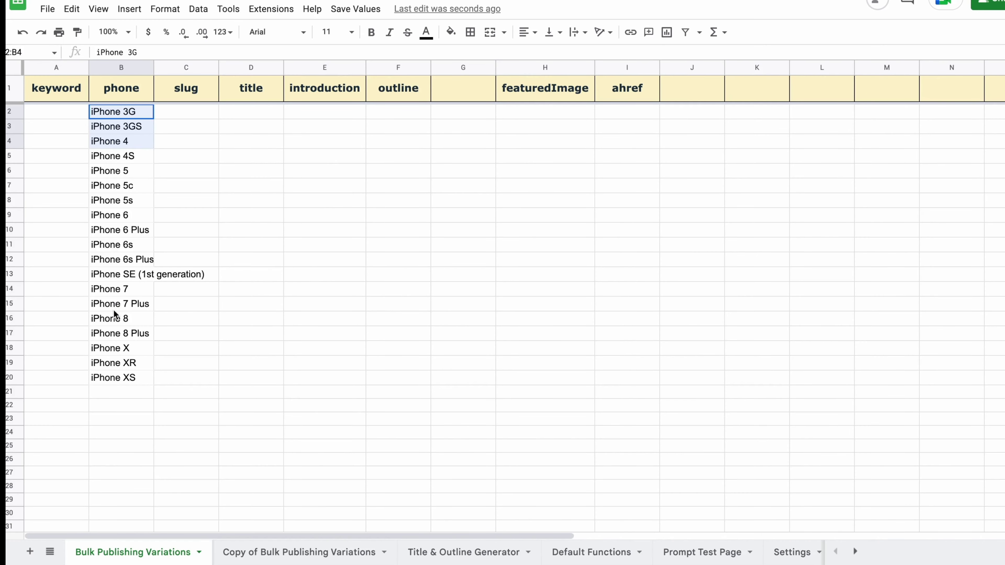
Step: Shorten 'iPhone SE (1st generation)' in B13 to 'iPhone SE'
{"action": "double_click", "coordinate": [132, 277]}
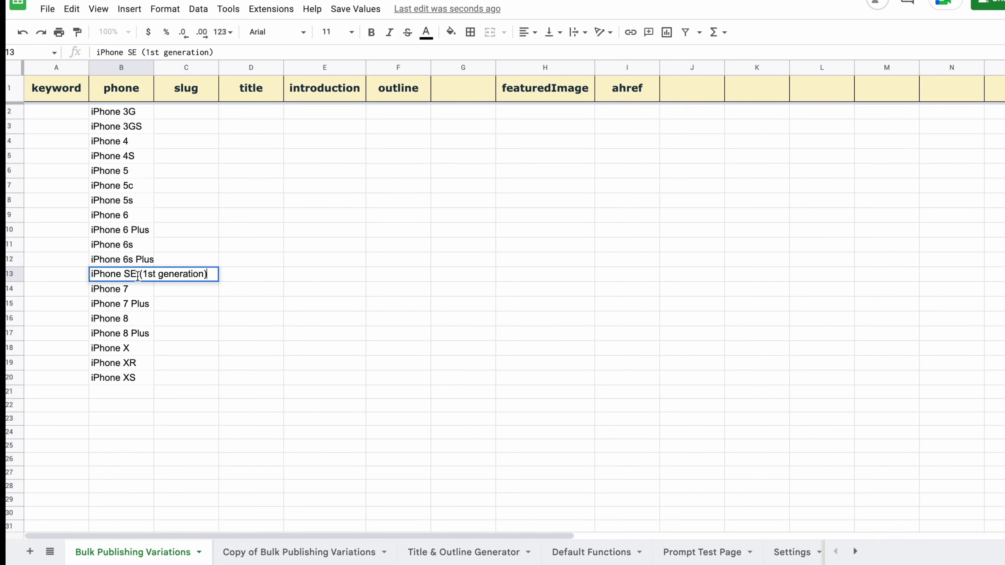
{"action": "left_click_drag", "start_coordinate": [139, 275], "coordinate": [247, 279]}
{"action": "key", "text": "BackSpace"}
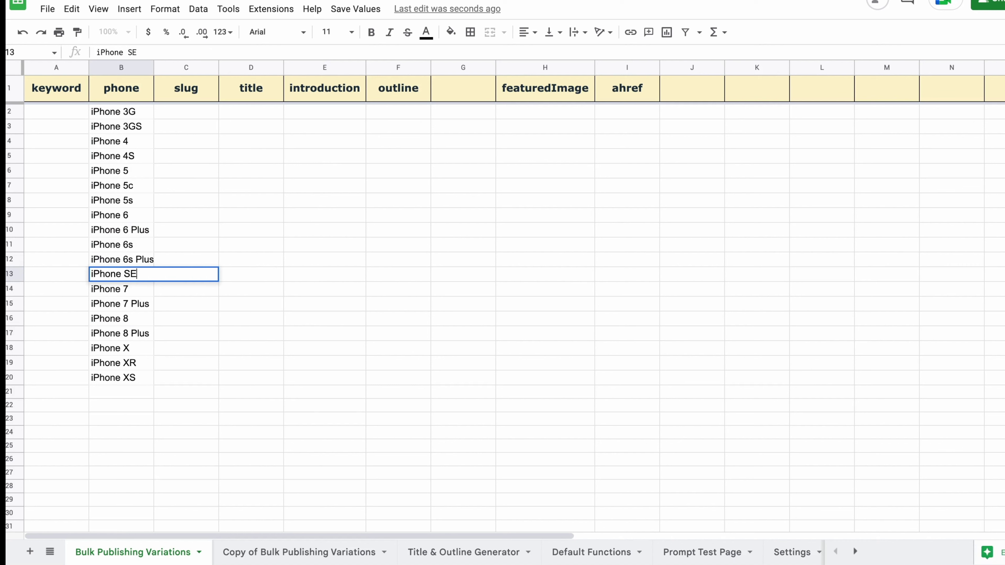
{"action": "left_click", "coordinate": [281, 332]}
Step: Select the phone names from iPhone 3G down to iPhone XS
{"action": "left_click_drag", "start_coordinate": [96, 116], "coordinate": [95, 382]}
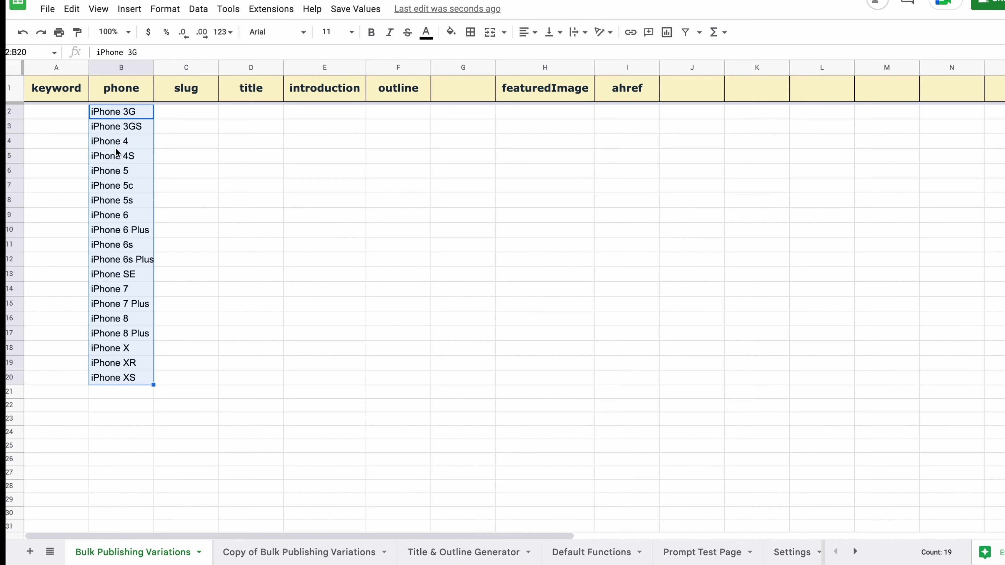
{"action": "left_click", "coordinate": [263, 204]}
{"action": "left_click_drag", "start_coordinate": [112, 112], "coordinate": [113, 386]}
Step: Add a blank first column, enter =concatenate(C2," won't turn on") in B2, and widen column B
{"action": "key", "text": "ctrl+z"}
{"action": "double_click", "coordinate": [130, 111]}
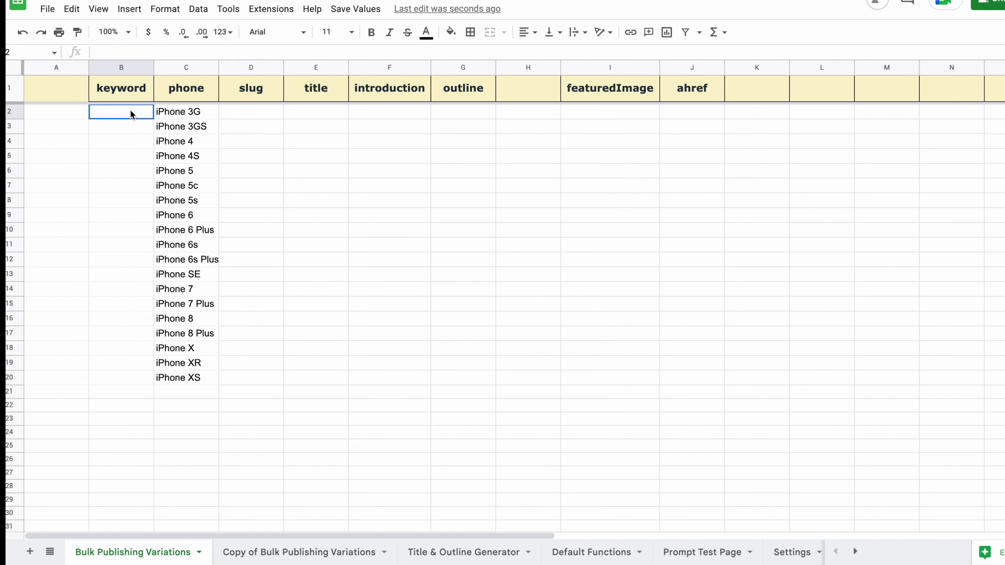
{"action": "type", "text": "=c"}
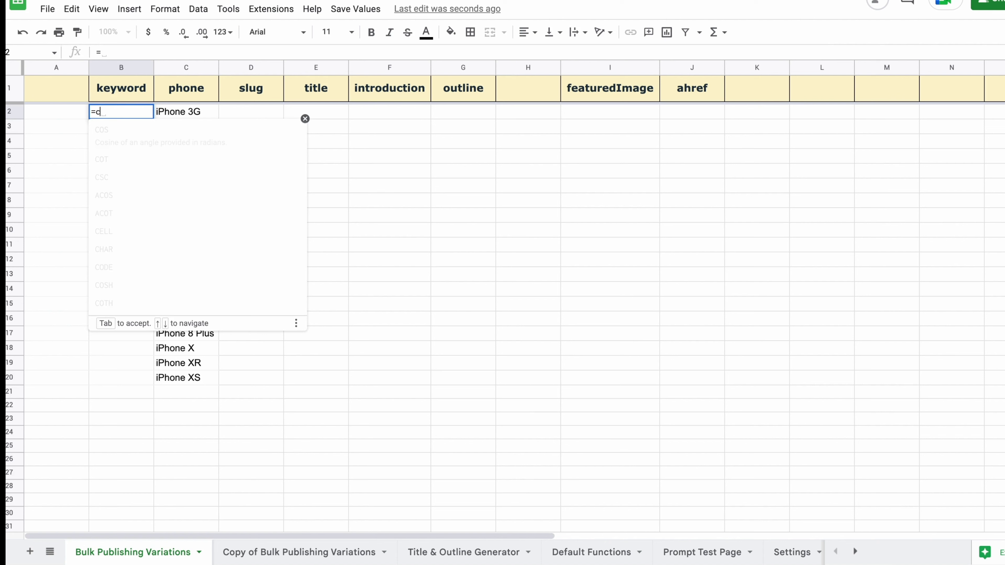
{"action": "type", "text": "oncatenate"}
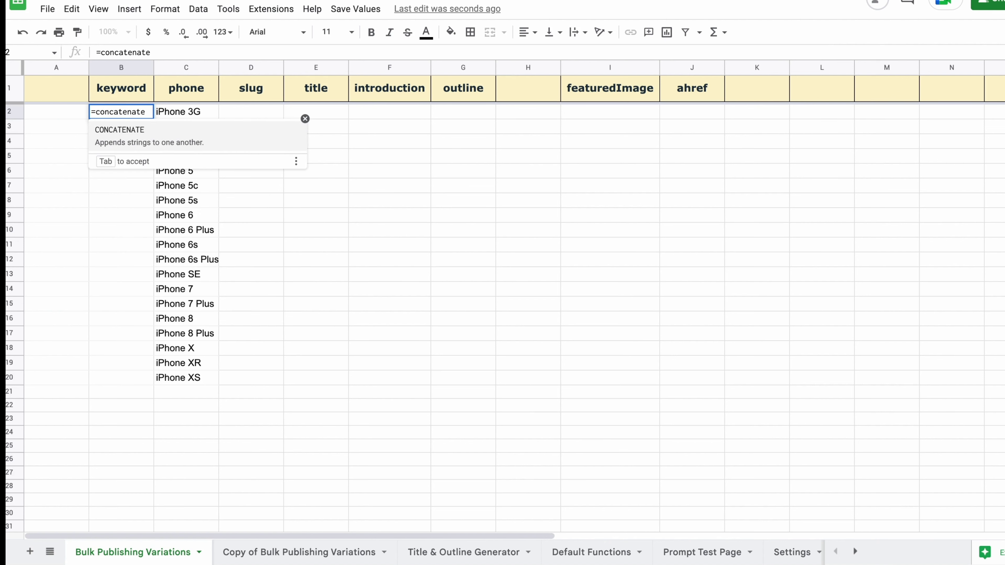
{"action": "type", "text": "("}
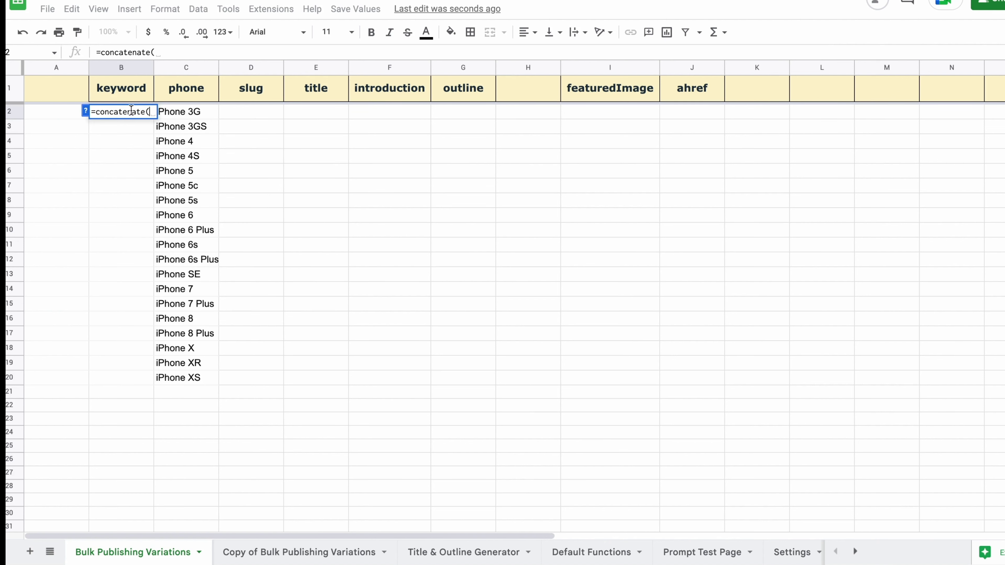
{"action": "left_click", "coordinate": [191, 113]}
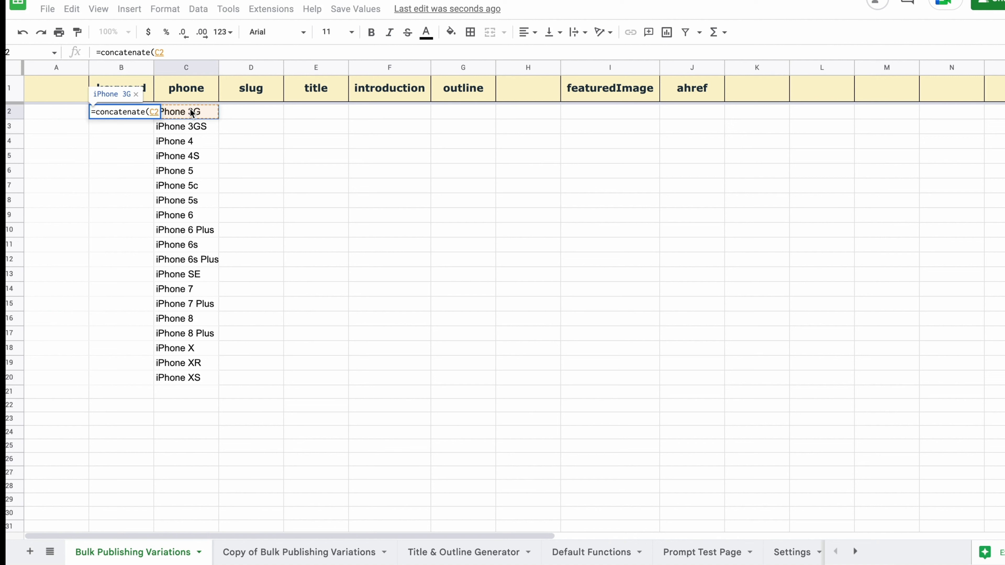
{"action": "type", "text": ", "}
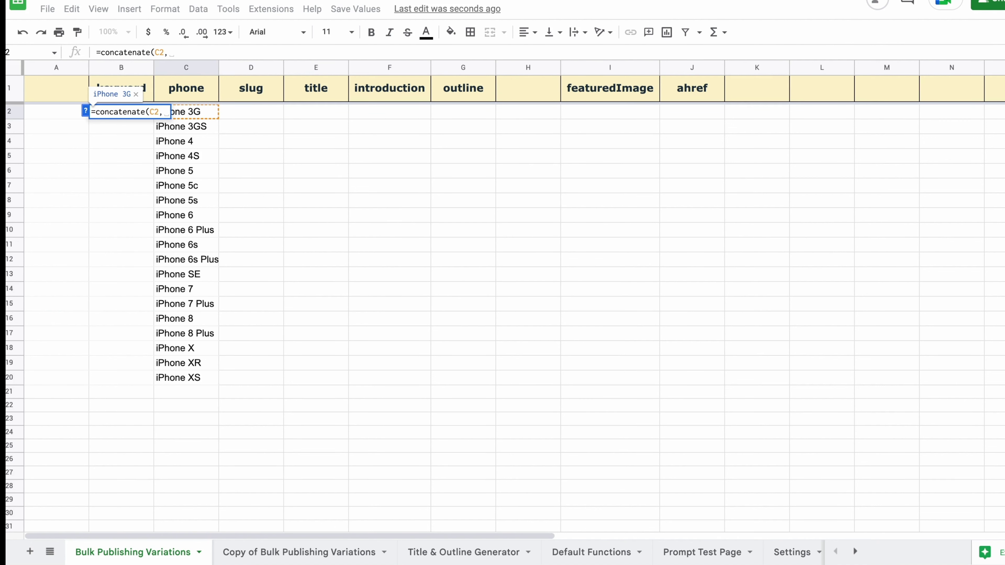
{"action": "type", "text": "\"wo"}
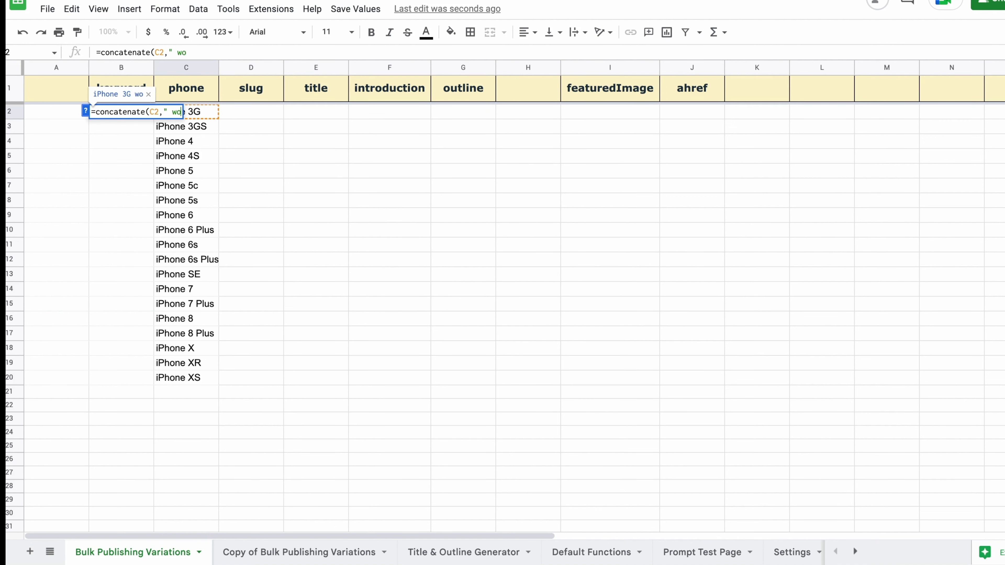
{"action": "type", "text": "n't turn"}
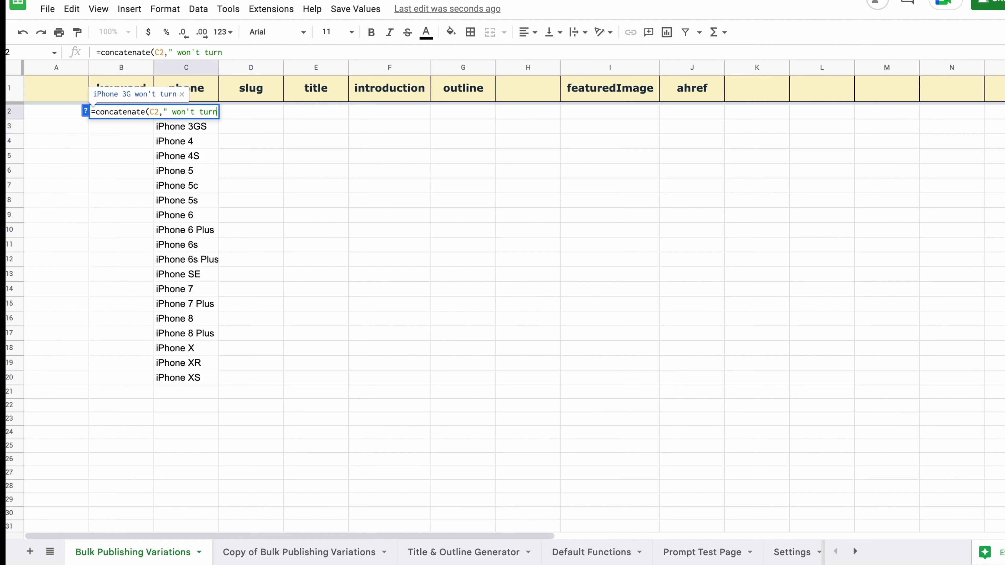
{"action": "type", "text": " on\""}
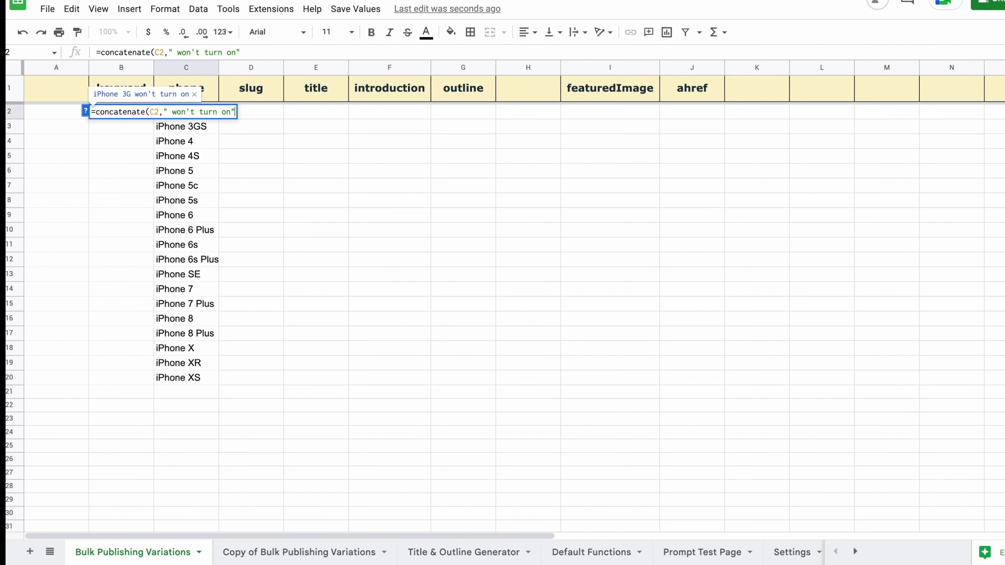
{"action": "type", "text": ")"}
{"action": "key", "text": "Return"}
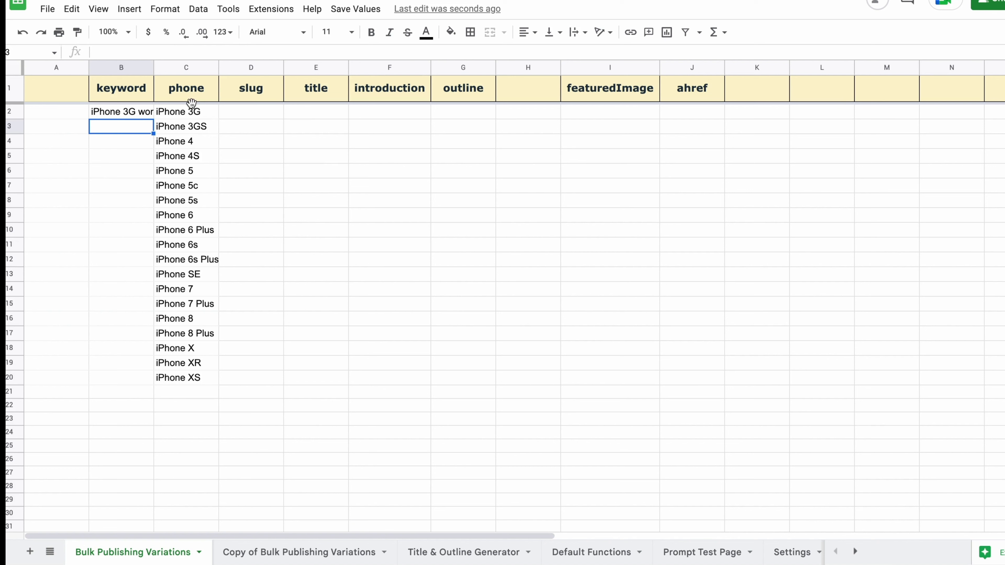
{"action": "left_click_drag", "start_coordinate": [153, 68], "coordinate": [239, 67]}
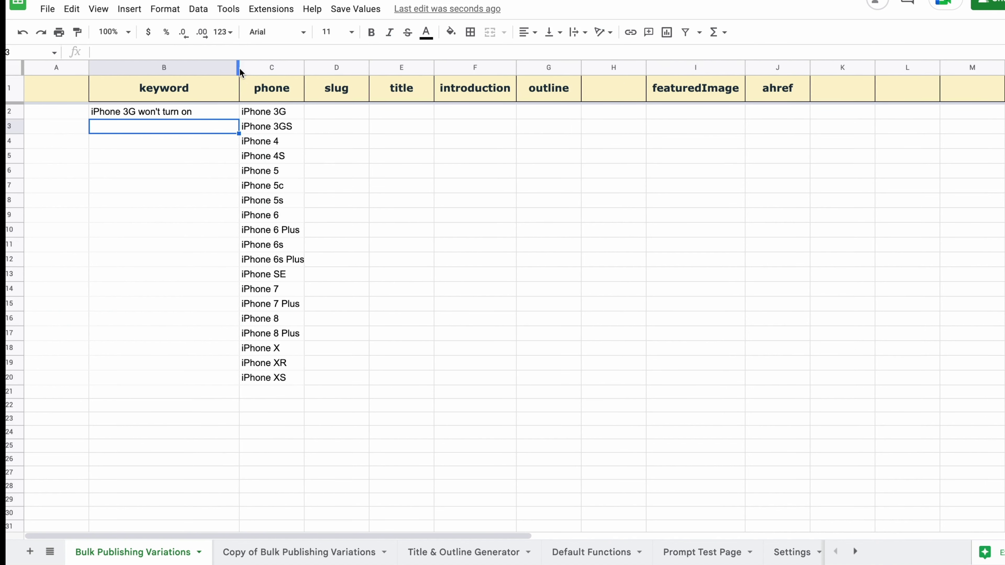
{"action": "left_click", "coordinate": [195, 113]}
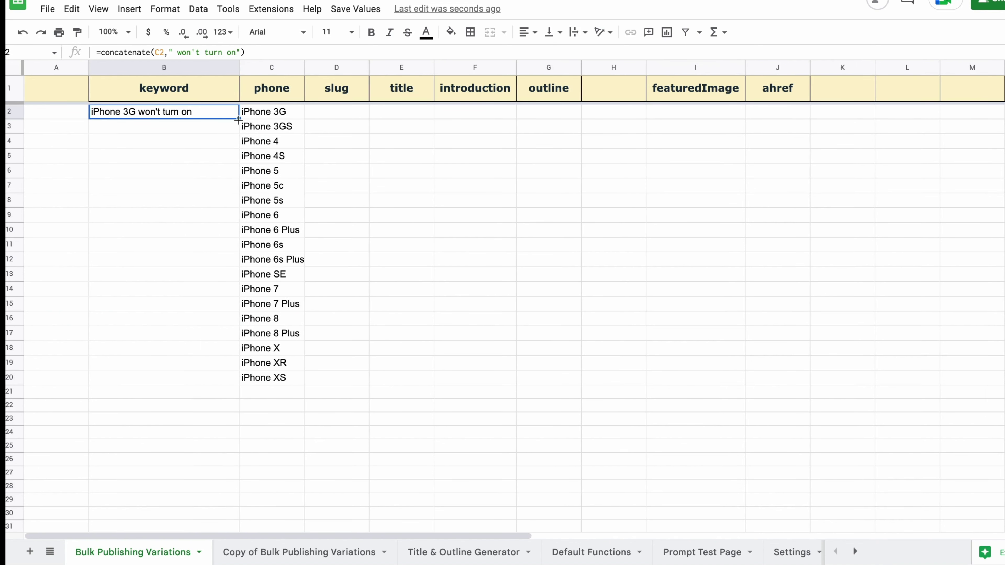
Step: Fill the keyword formula down to B20 and paste the keywords as values into slug column D
{"action": "left_click_drag", "start_coordinate": [239, 118], "coordinate": [234, 380]}
{"action": "key", "text": "super+c"}
{"action": "right_click", "coordinate": [343, 112]}
{"action": "mouse_move", "coordinate": [498, 184]}
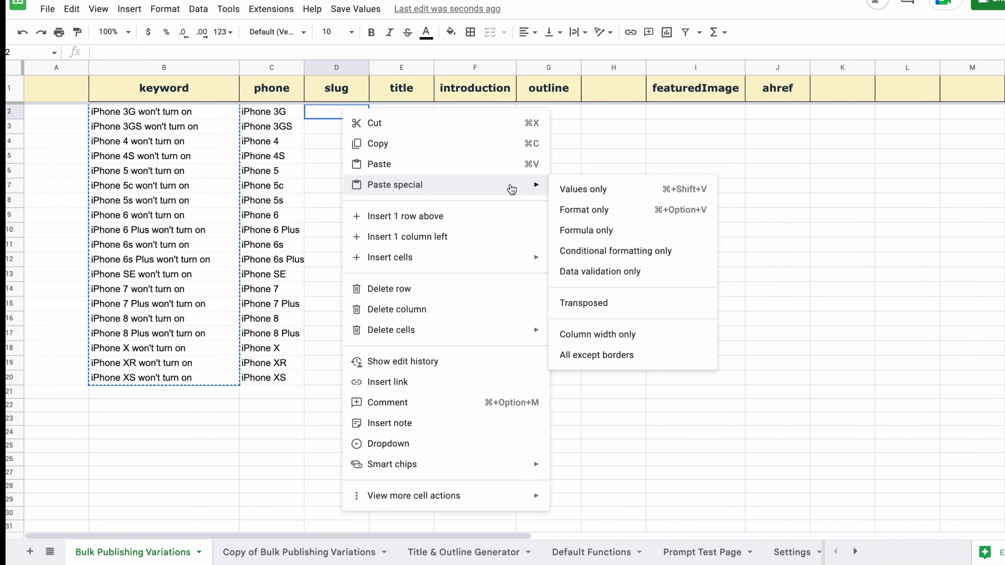
{"action": "left_click", "coordinate": [608, 190]}
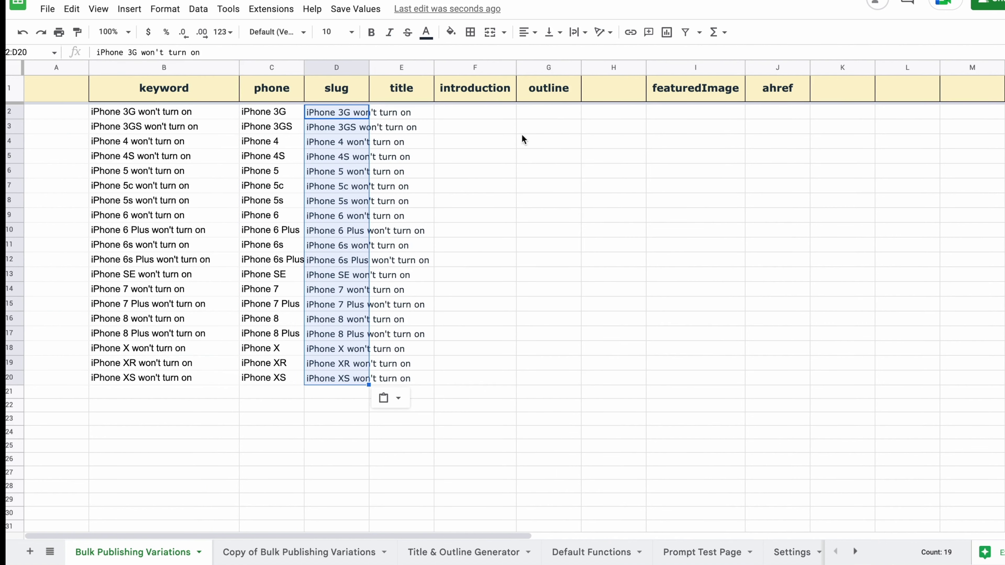
{"action": "left_click", "coordinate": [358, 67]}
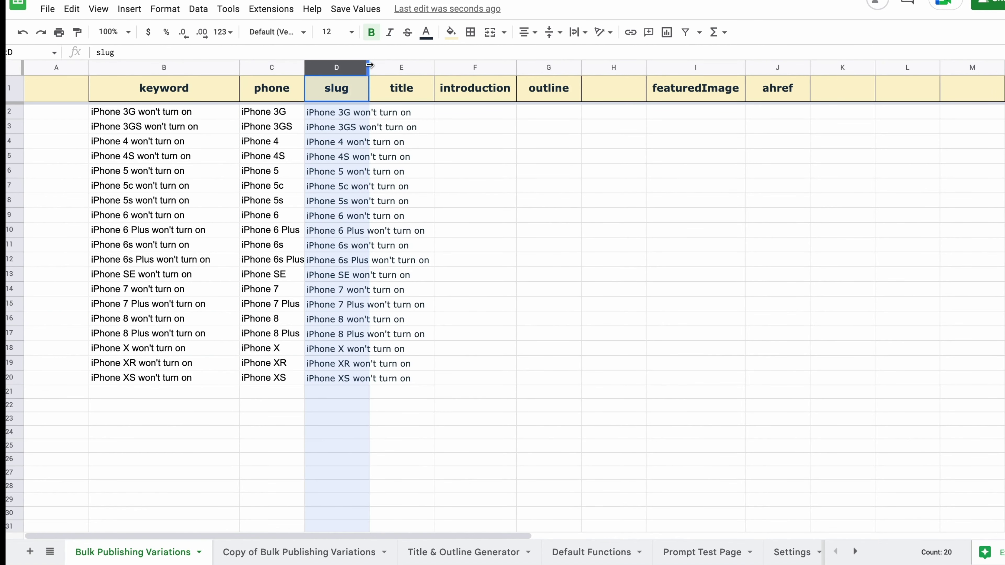
{"action": "double_click", "coordinate": [369, 67]}
Step: Replace every space in the slug column with a hyphen, e.g. iPhone-3G-won't-turn-on
{"action": "key", "text": "super+shift+h"}
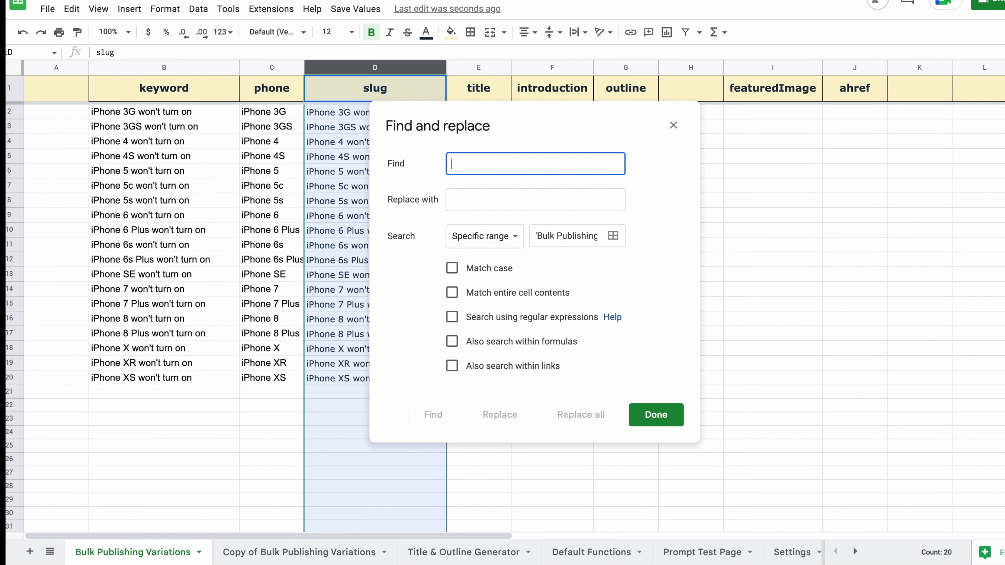
{"action": "left_click", "coordinate": [559, 207]}
{"action": "type", "text": "-"}
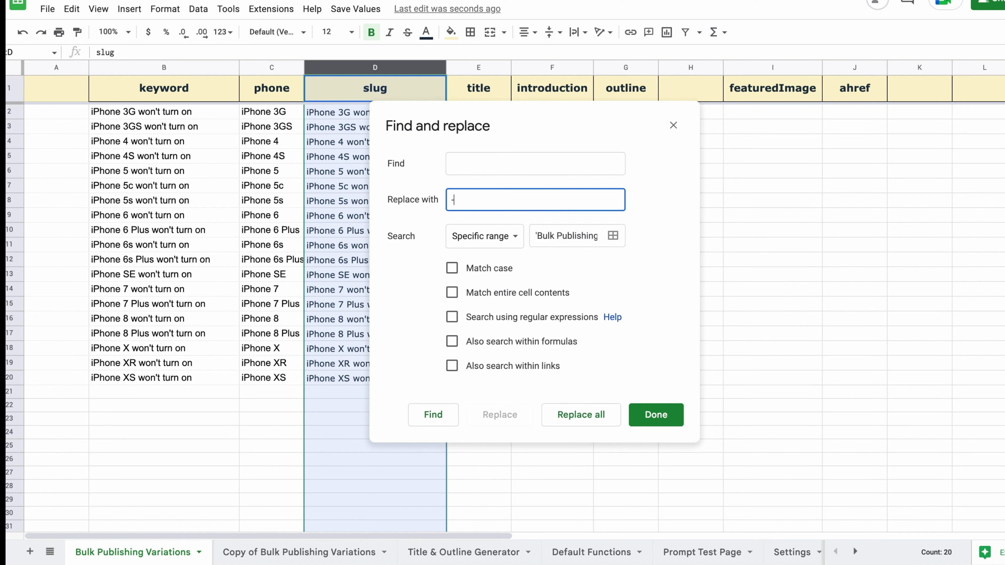
{"action": "left_click", "coordinate": [600, 420]}
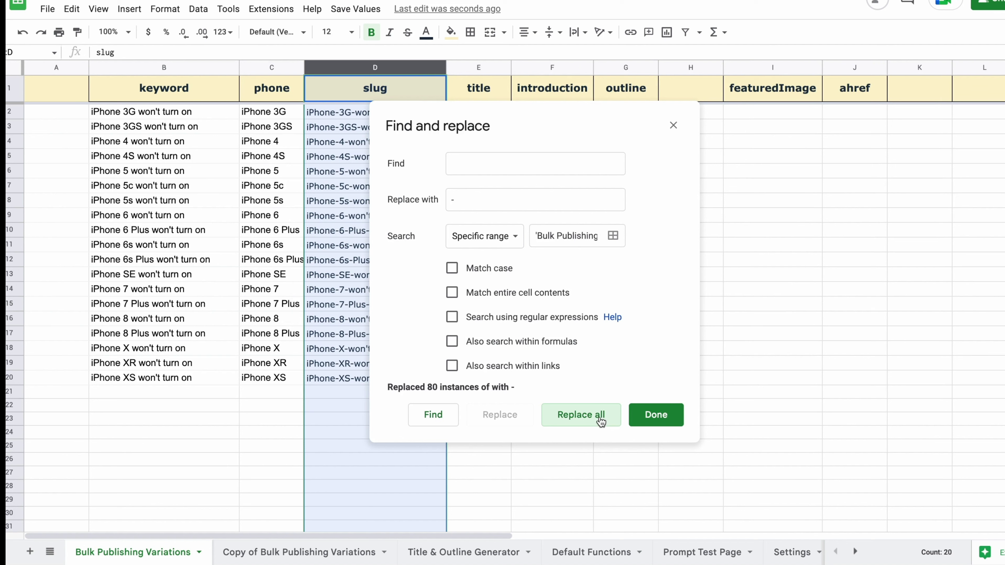
{"action": "left_click", "coordinate": [674, 126]}
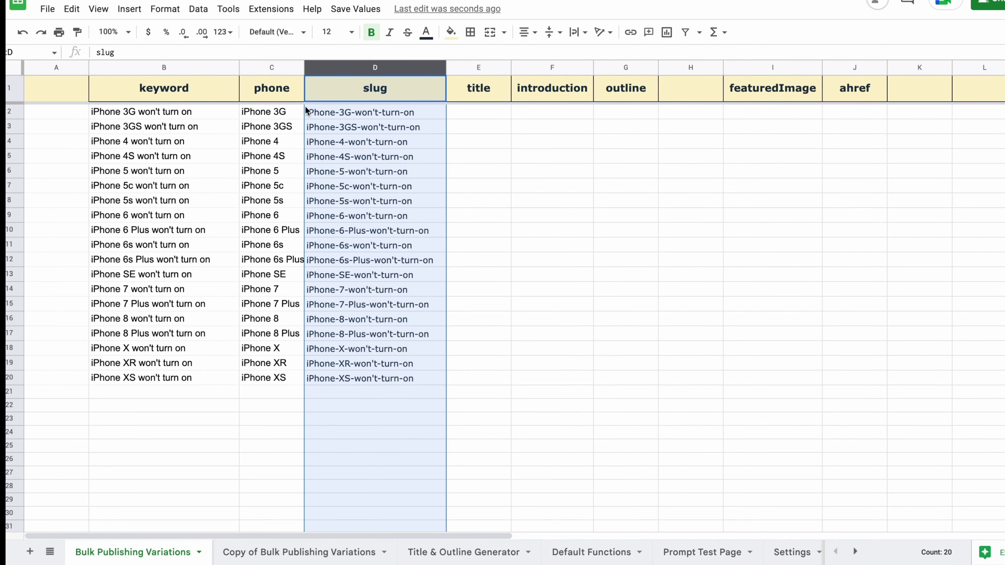
{"action": "left_click", "coordinate": [59, 68]}
{"action": "right_click", "coordinate": [59, 68]}
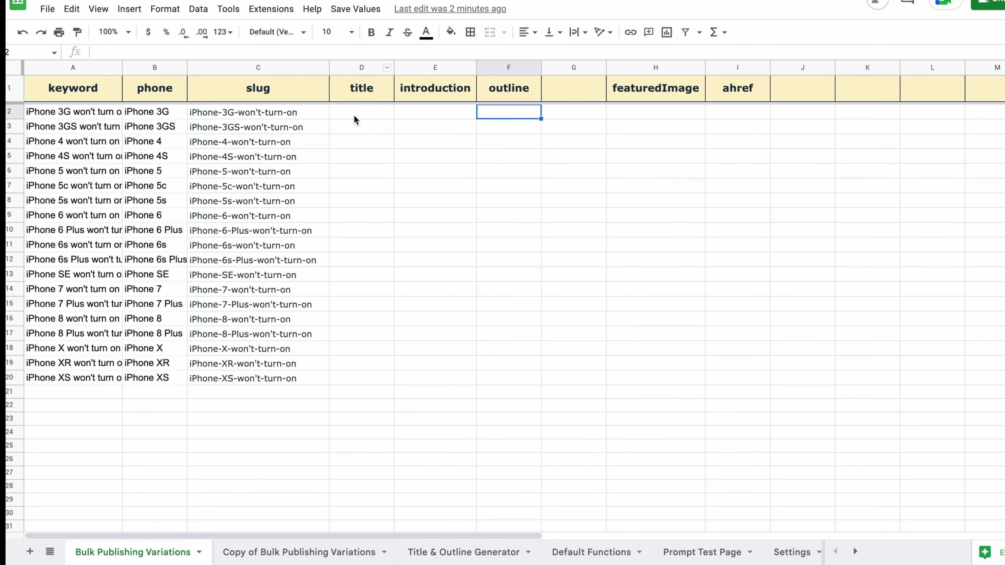
Step: Delete empty column A, fill D2:D20 with =GETTITLE(A2), and widen the title column
{"action": "left_click", "coordinate": [355, 114]}
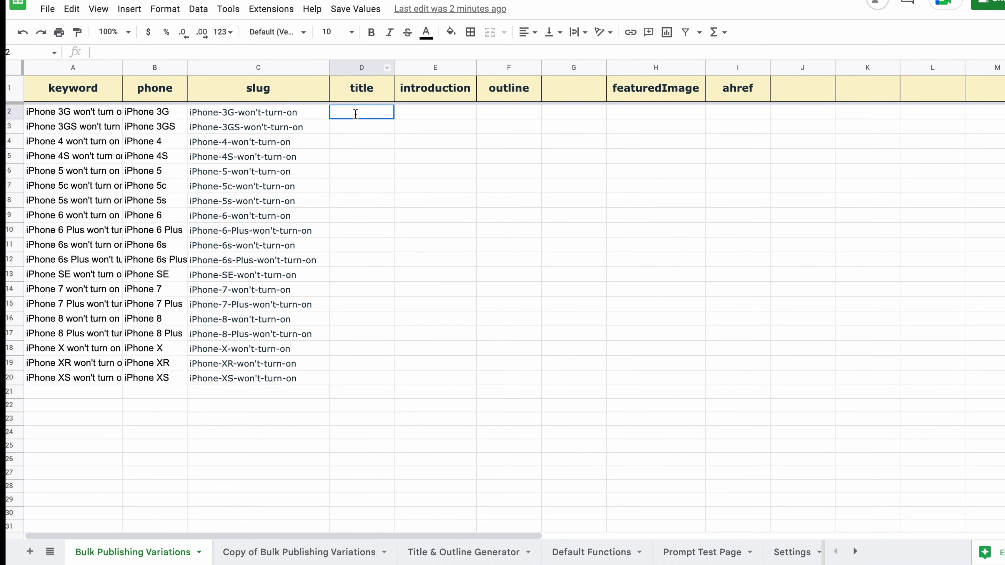
{"action": "type", "text": "="}
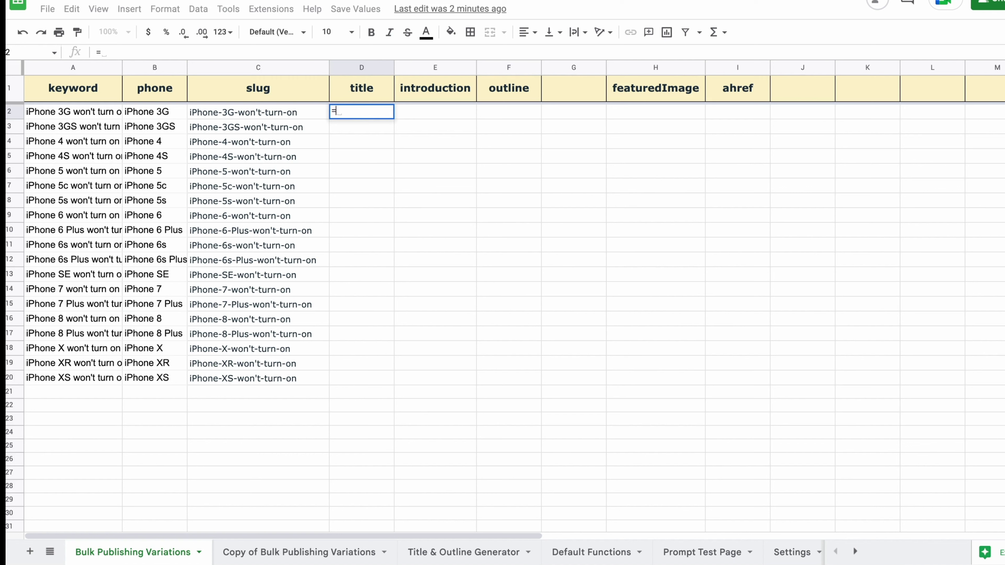
{"action": "type", "text": "GETTIT"}
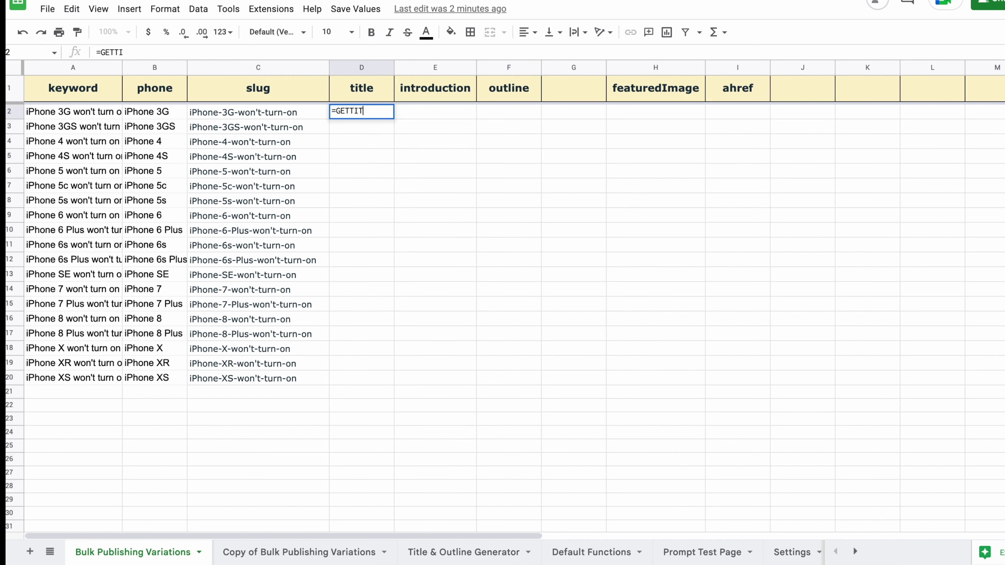
{"action": "type", "text": "LE("}
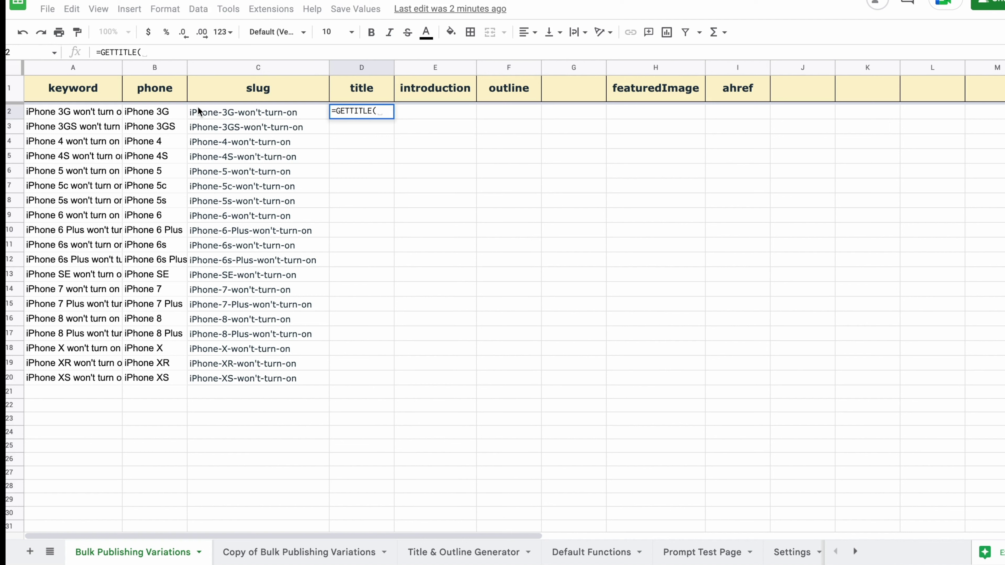
{"action": "left_click", "coordinate": [91, 112]}
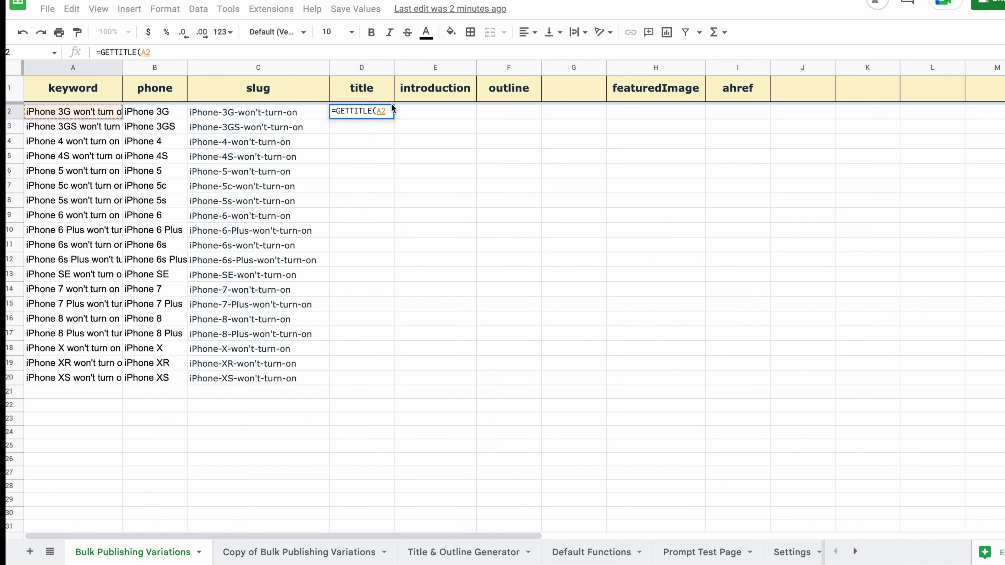
{"action": "type", "text": ")"}
{"action": "key", "text": "Return"}
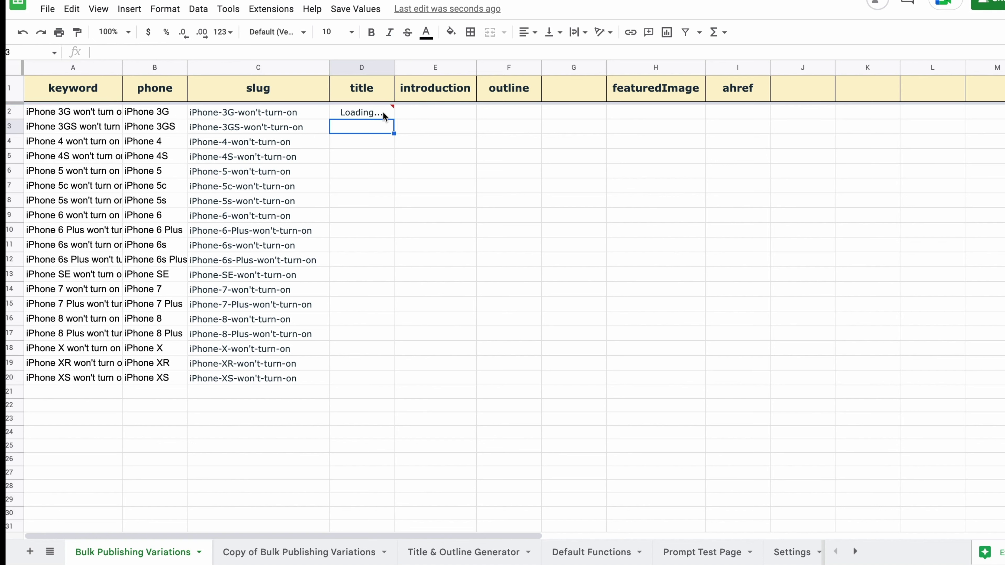
{"action": "left_click", "coordinate": [388, 115]}
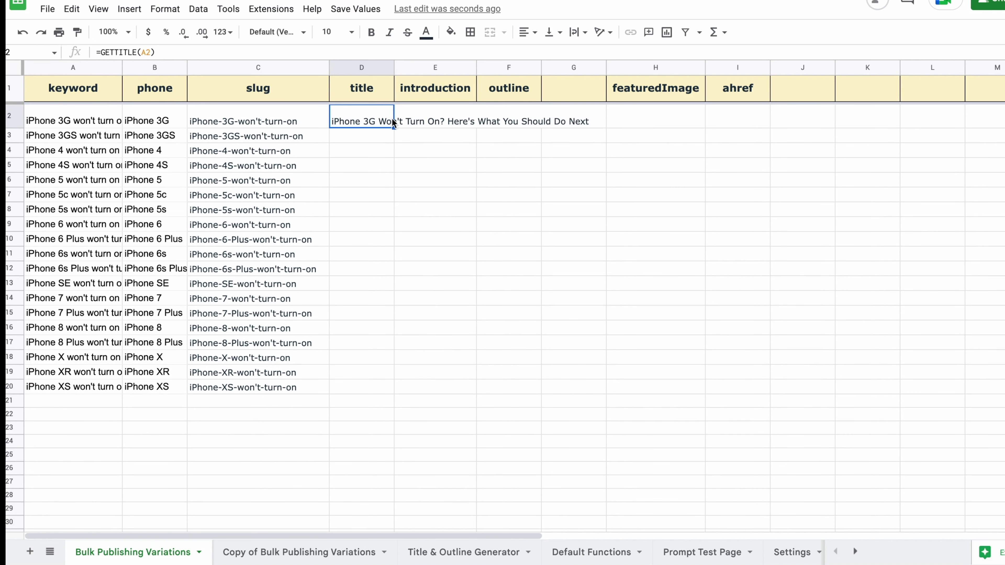
{"action": "left_click_drag", "start_coordinate": [393, 127], "coordinate": [377, 390]}
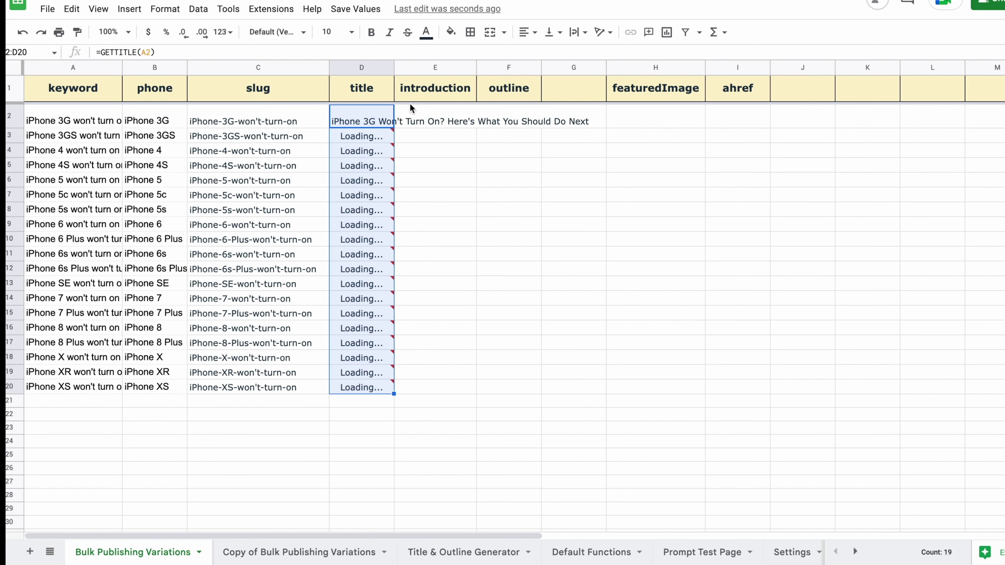
{"action": "left_click_drag", "start_coordinate": [393, 68], "coordinate": [592, 91]}
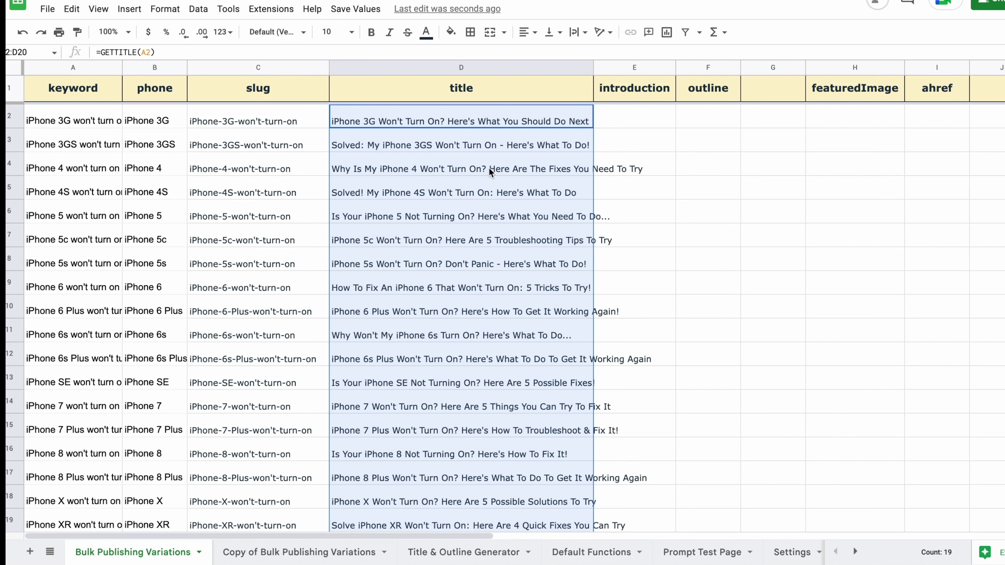
Step: Clear the iPhone 4 title in D4 and refill it with the =GETTITLE formula from D3
{"action": "left_click", "coordinate": [443, 166]}
{"action": "key", "text": "Delete"}
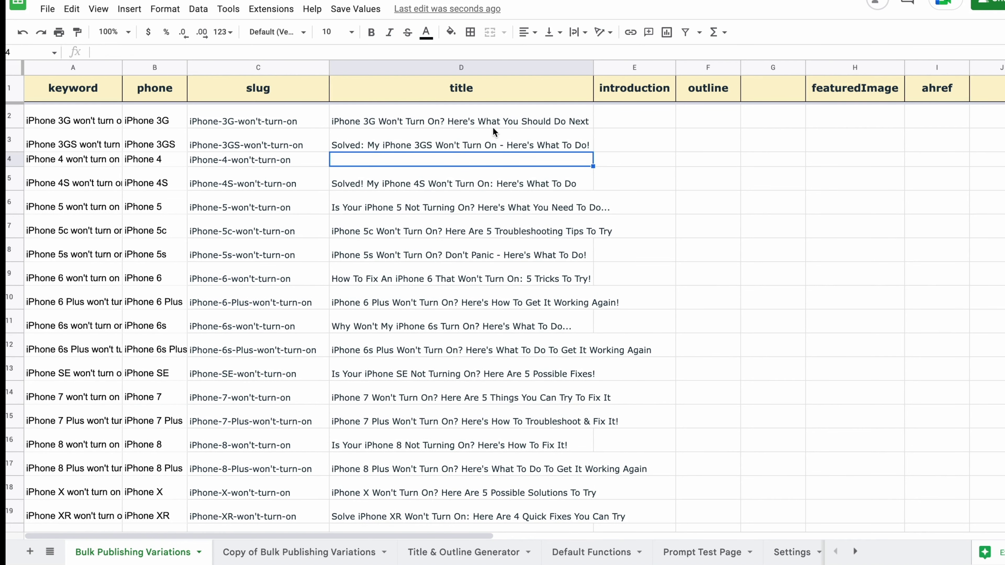
{"action": "left_click", "coordinate": [493, 131]}
{"action": "left_click_drag", "start_coordinate": [592, 152], "coordinate": [591, 158]}
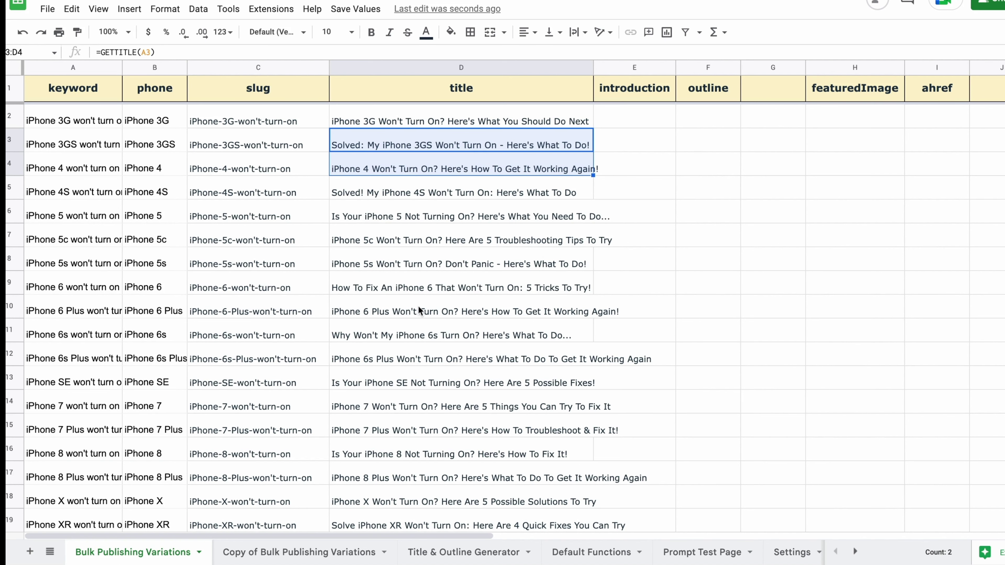
{"action": "scroll", "coordinate": [410, 334], "scroll_direction": "down", "scroll_amount": 3}
{"action": "scroll", "coordinate": [411, 333], "scroll_direction": "up", "scroll_amount": 1}
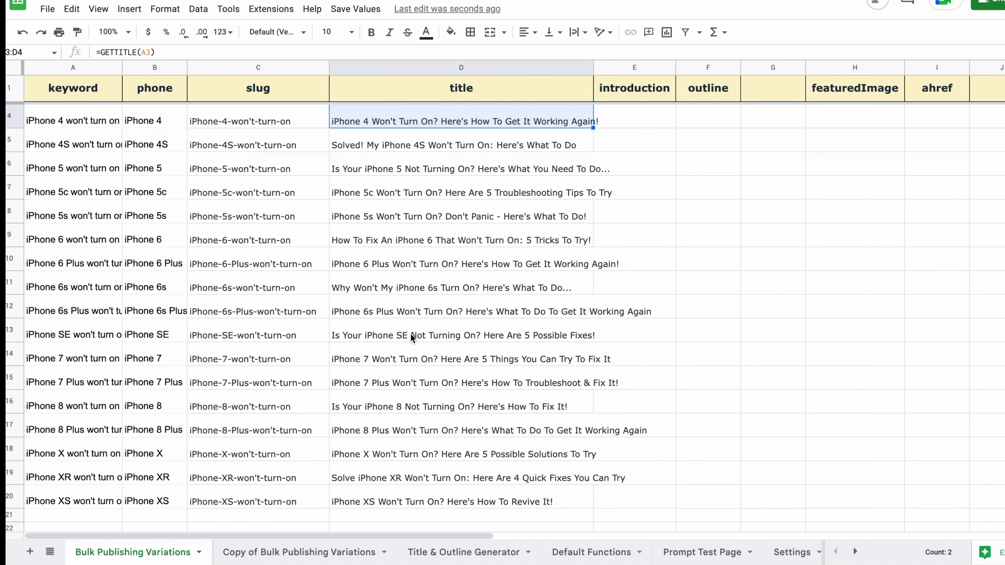
{"action": "scroll", "coordinate": [410, 334], "scroll_direction": "up", "scroll_amount": 2}
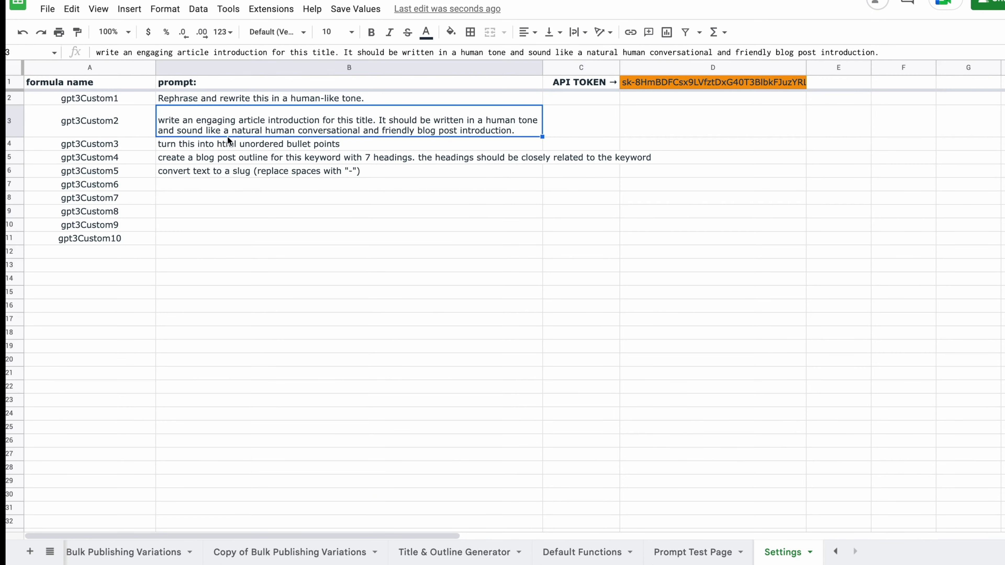
Step: In Settings, make the gpt3Custom2 prompt ask for a conversational, modern and friendly introduction
{"action": "left_click", "coordinate": [226, 183]}
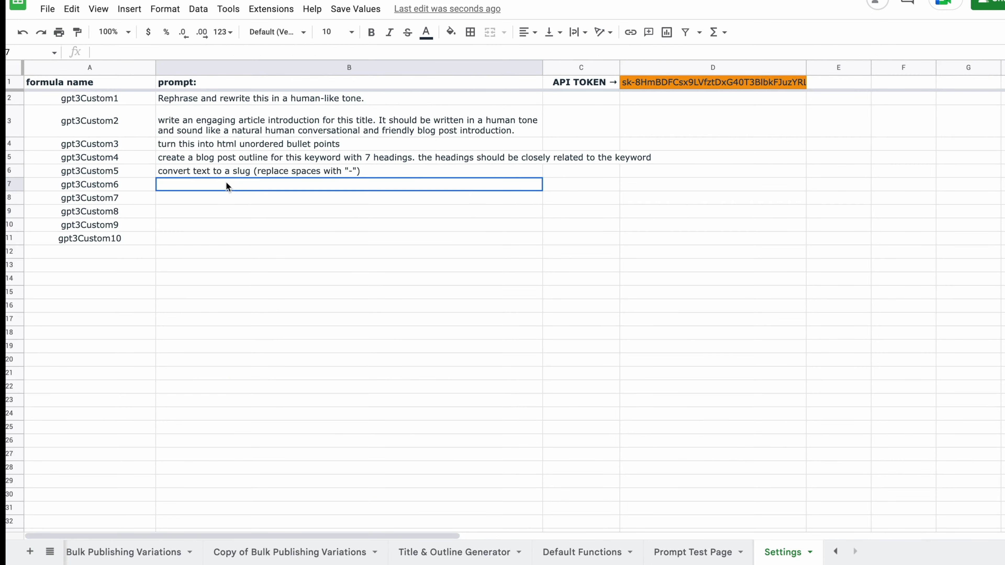
{"action": "left_click", "coordinate": [281, 121]}
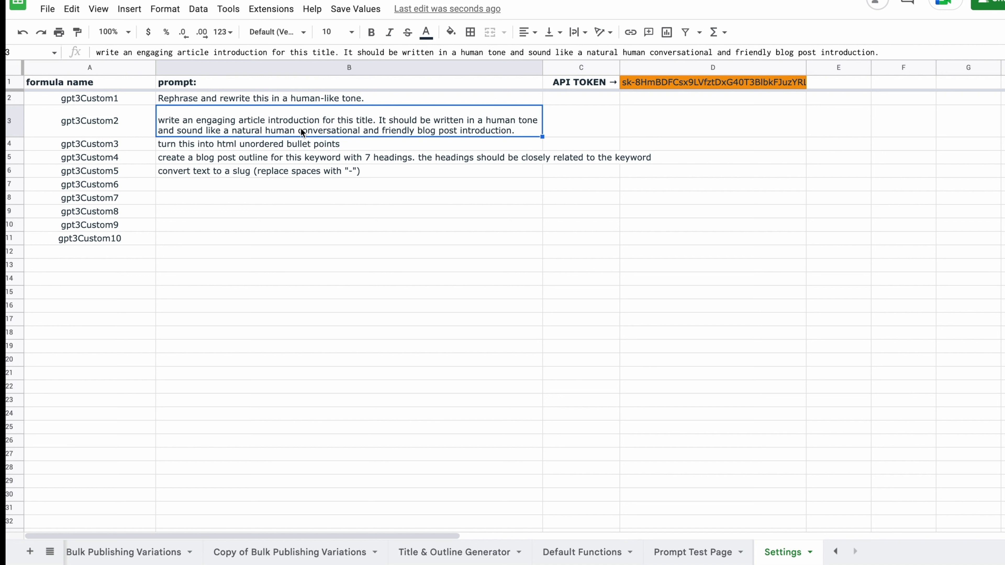
{"action": "double_click", "coordinate": [368, 131]}
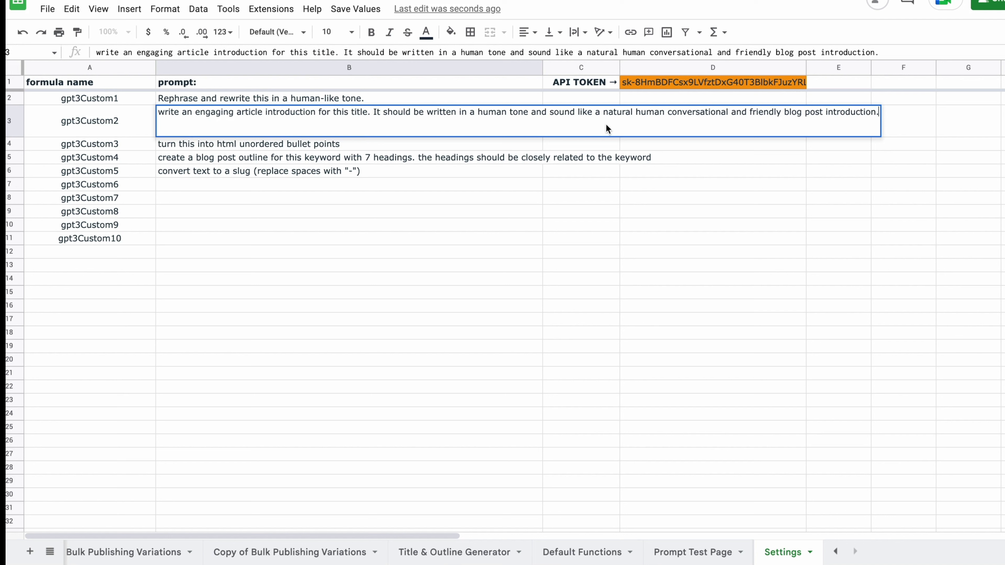
{"action": "left_click", "coordinate": [732, 113]}
{"action": "type", "text": ", MODERN"}
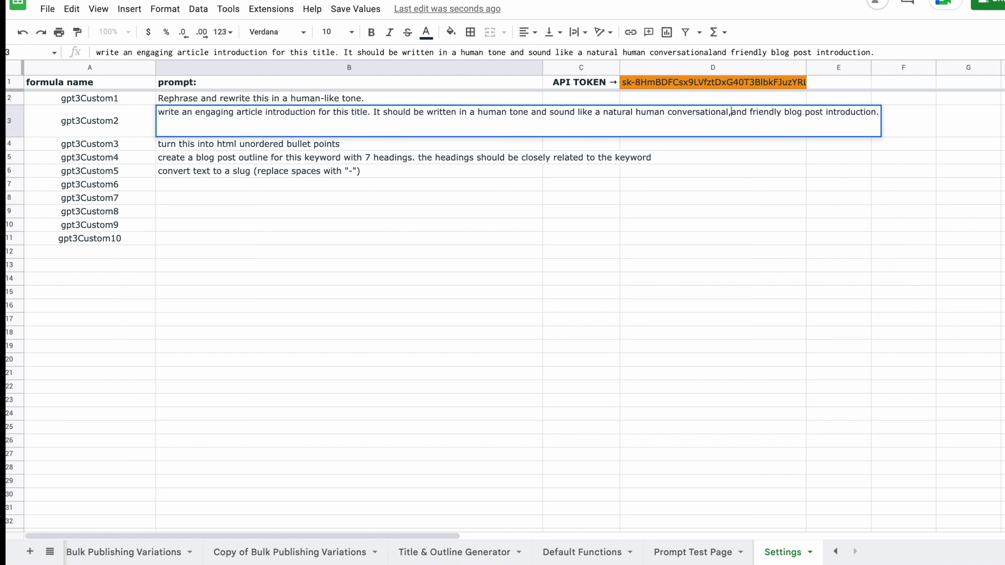
{"action": "key", "text": "BackSpace"}
{"action": "key", "text": "BackSpace"}
{"action": "key", "text": "BackSpace"}
{"action": "key", "text": "BackSpace"}
{"action": "key", "text": "BackSpace"}
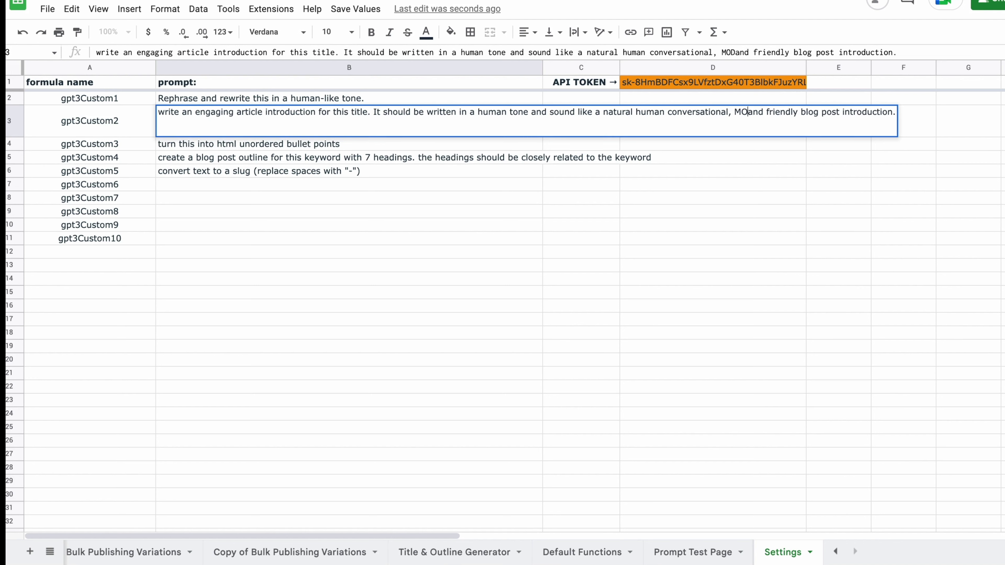
{"action": "type", "text": "o"}
{"action": "key", "text": "BackSpace"}
{"action": "type", "text": "modern"}
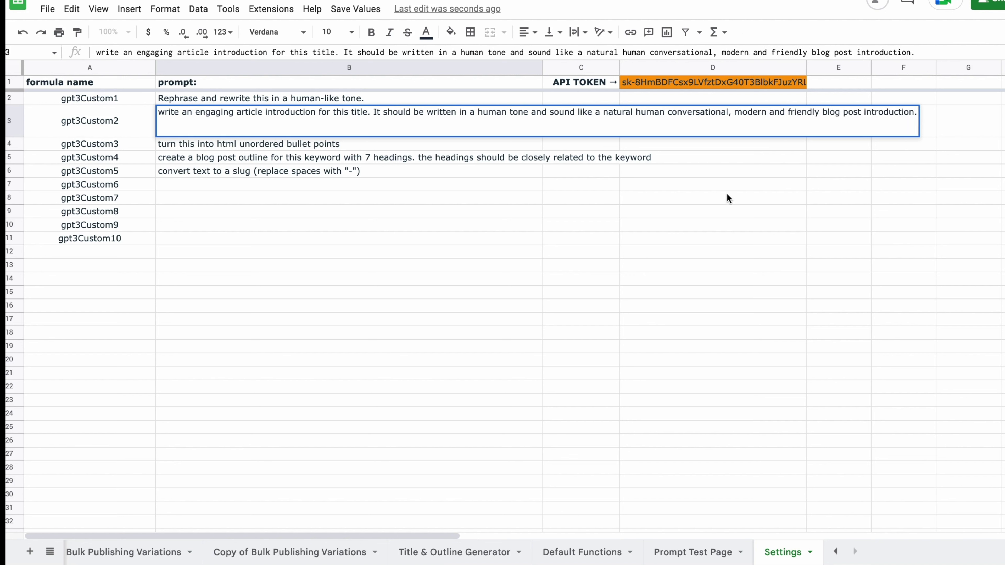
{"action": "left_click", "coordinate": [736, 225]}
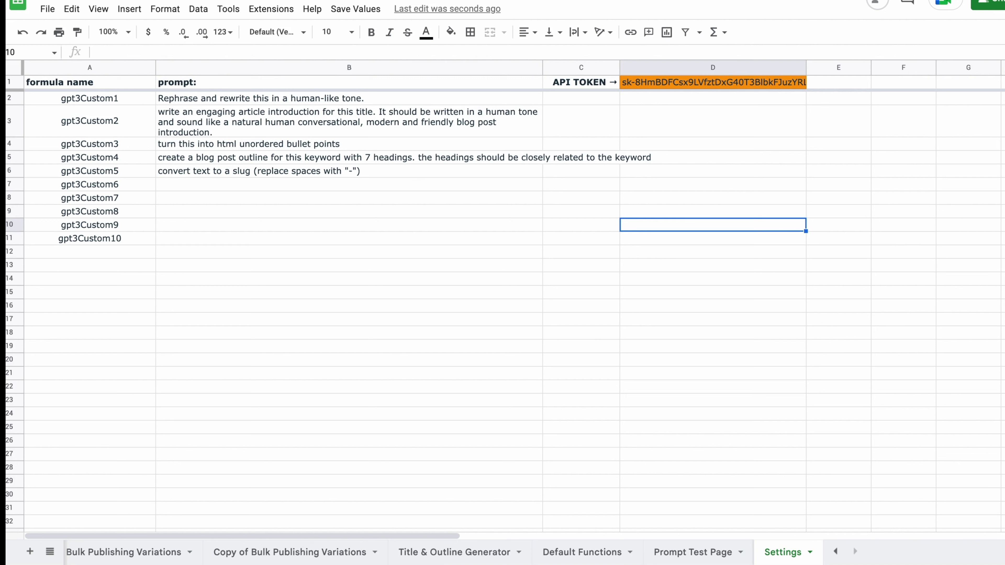
{"action": "left_click", "coordinate": [88, 124]}
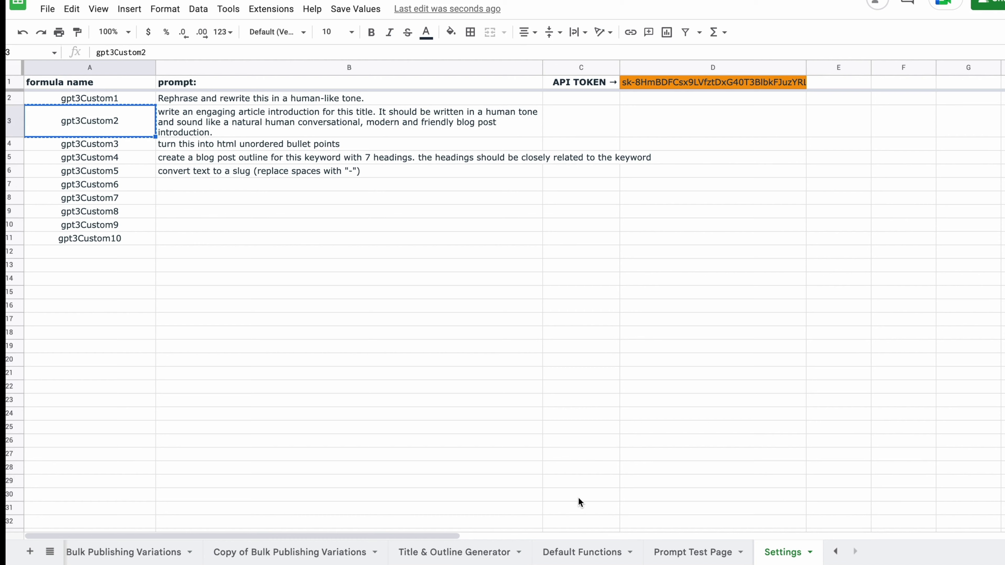
Step: On Bulk Publishing Variations, enter a gpt3Custom2 formula on the row 2 title and widen the introduction column
{"action": "left_click", "coordinate": [123, 552]}
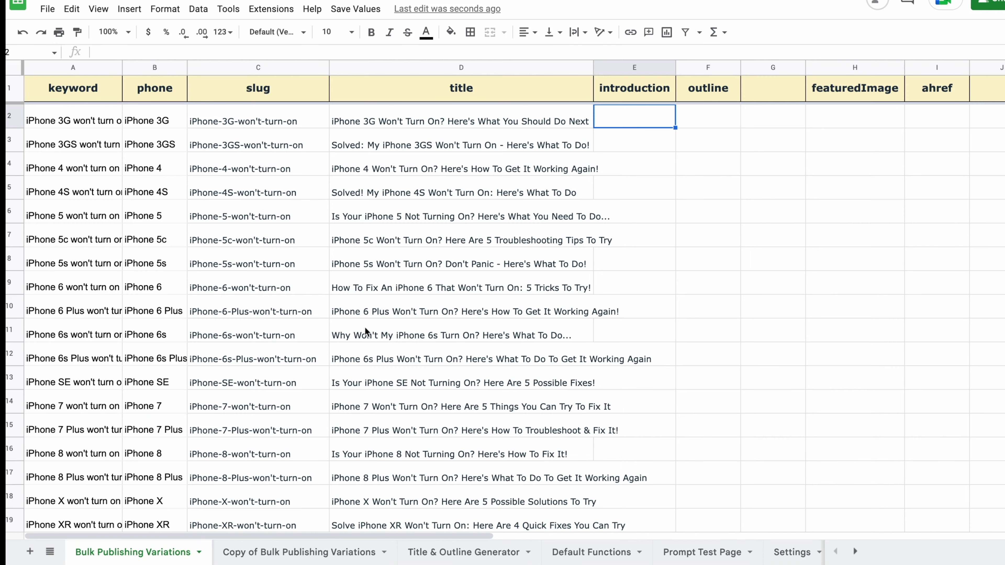
{"action": "double_click", "coordinate": [624, 116]}
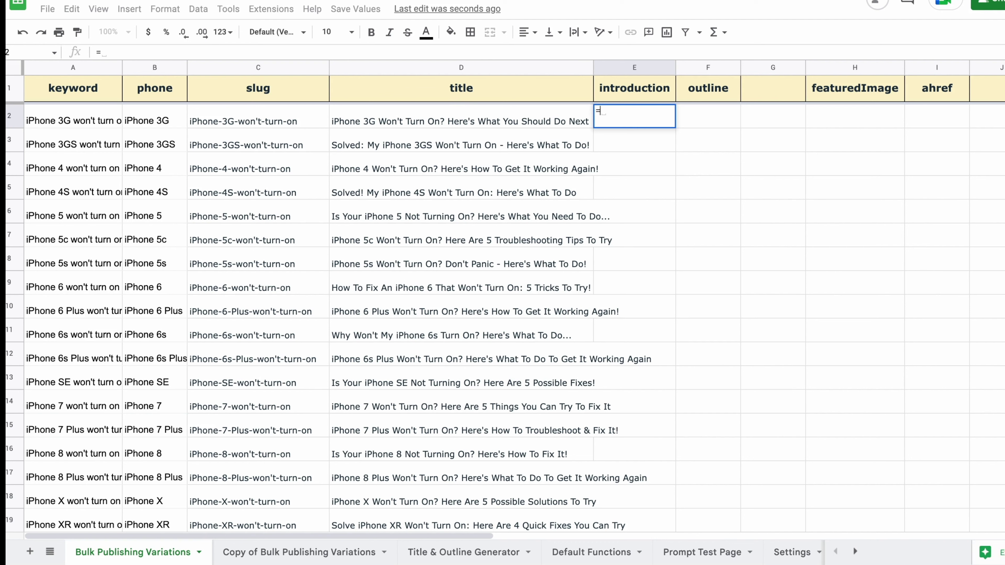
{"action": "type", "text": "=9gpt3Custom2("}
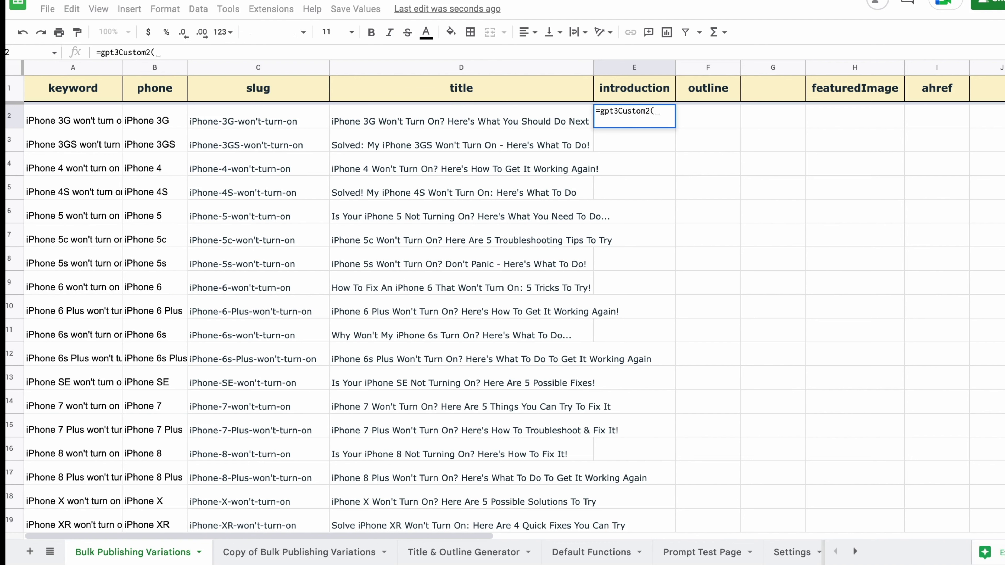
{"action": "left_click", "coordinate": [497, 127]}
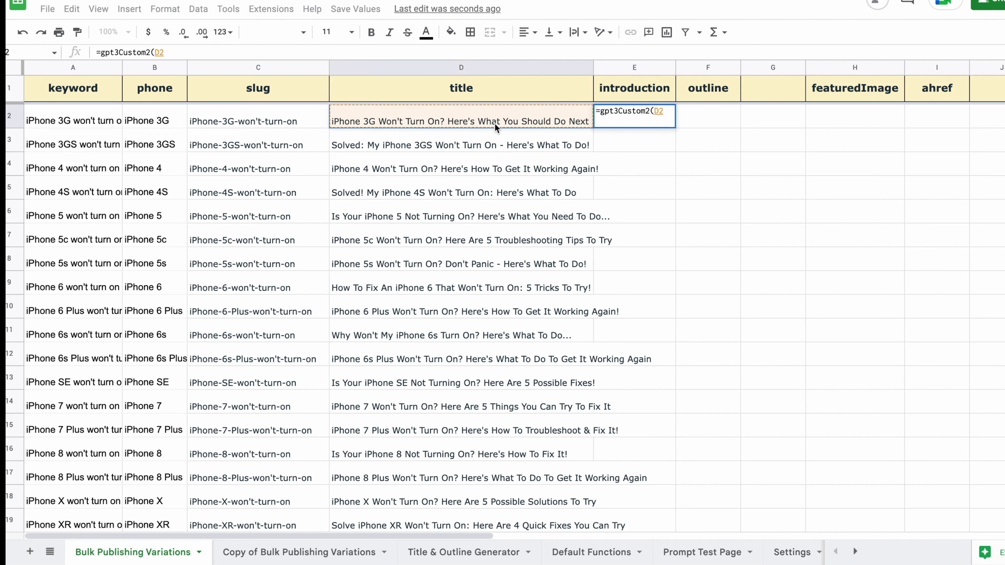
{"action": "key", "text": "Return"}
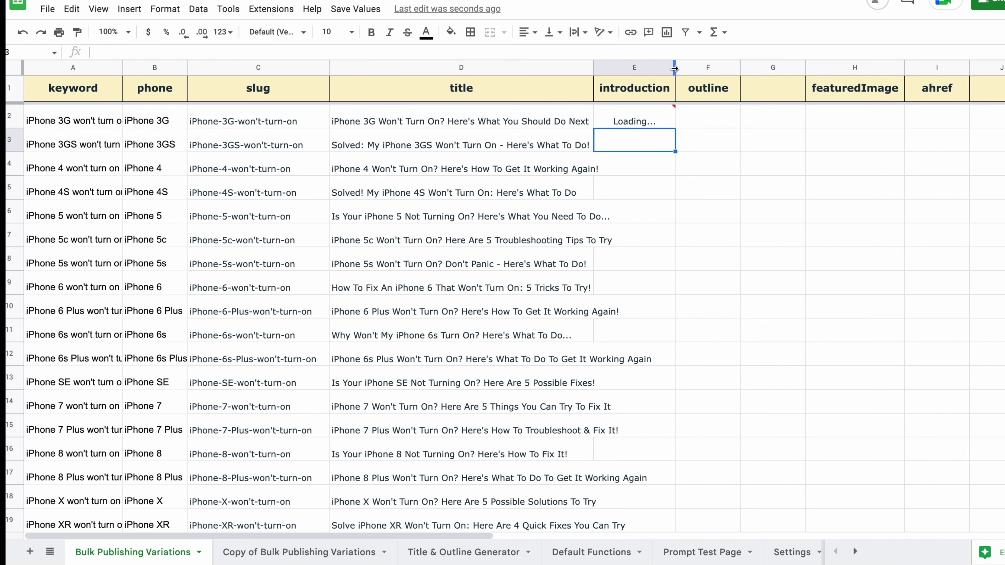
{"action": "left_click_drag", "start_coordinate": [675, 68], "coordinate": [755, 68]}
{"action": "left_click", "coordinate": [757, 126]}
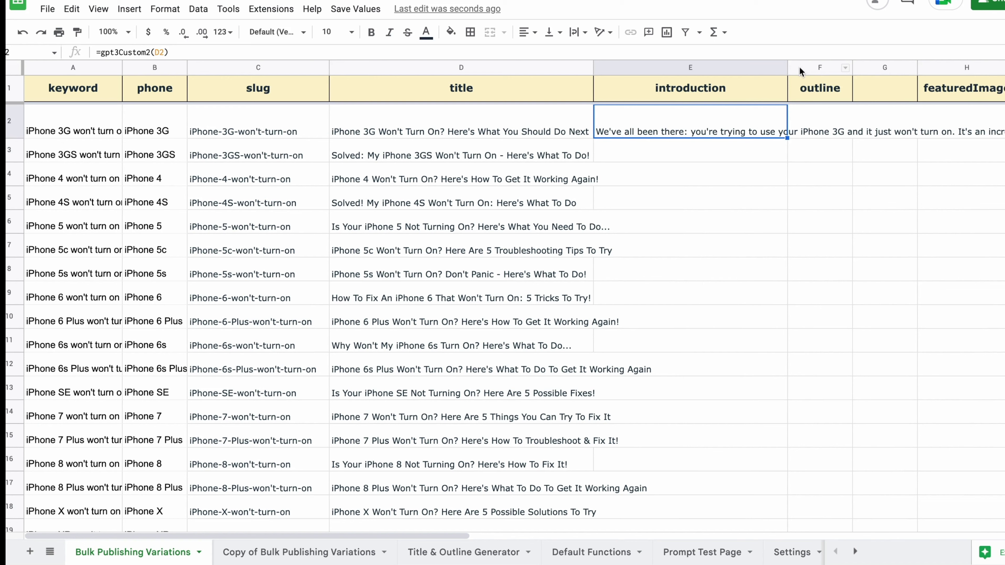
Step: Fill the gpt3Custom2 introduction formula down through row 20
{"action": "left_click_drag", "start_coordinate": [787, 138], "coordinate": [779, 514]}
{"action": "scroll", "coordinate": [778, 507], "scroll_direction": "down", "scroll_amount": 3}
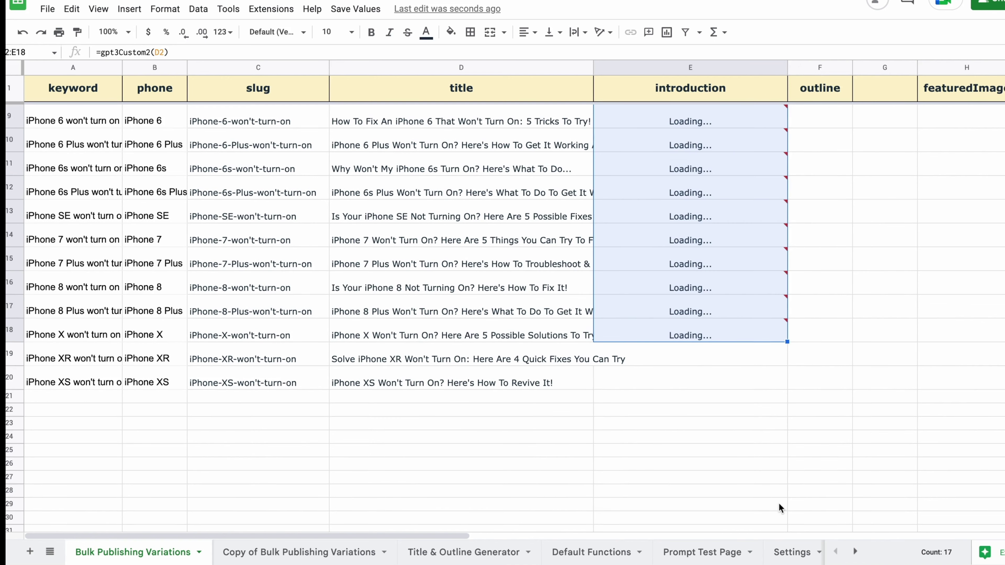
{"action": "left_click_drag", "start_coordinate": [786, 343], "coordinate": [788, 374]}
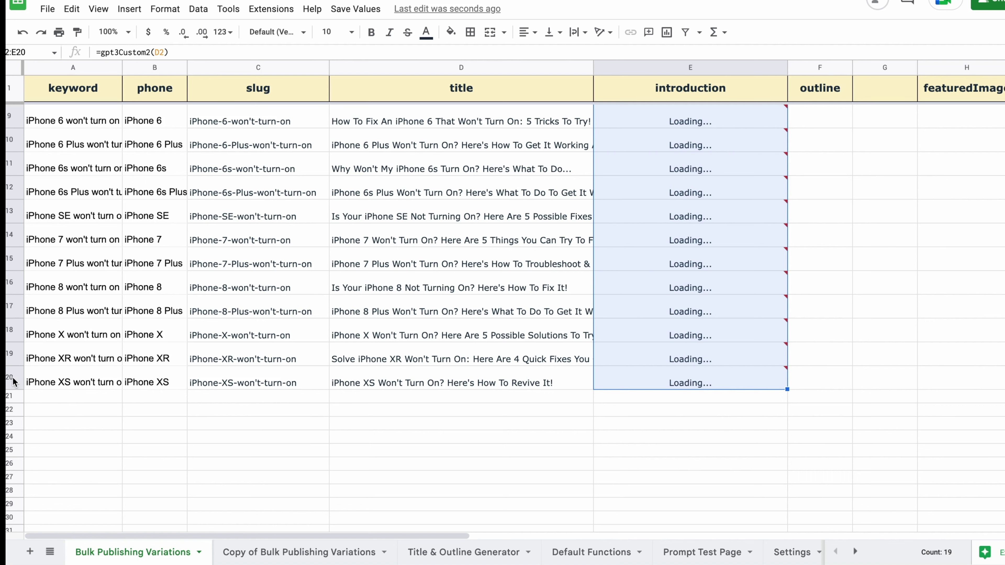
{"action": "scroll", "coordinate": [569, 330], "scroll_direction": "up", "scroll_amount": 2}
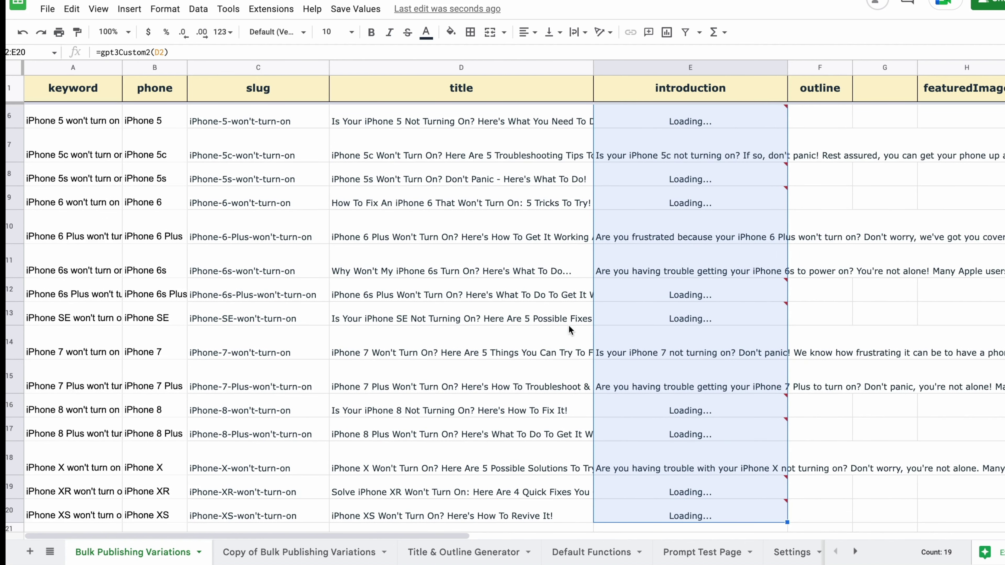
{"action": "scroll", "coordinate": [702, 258], "scroll_direction": "up", "scroll_amount": 2}
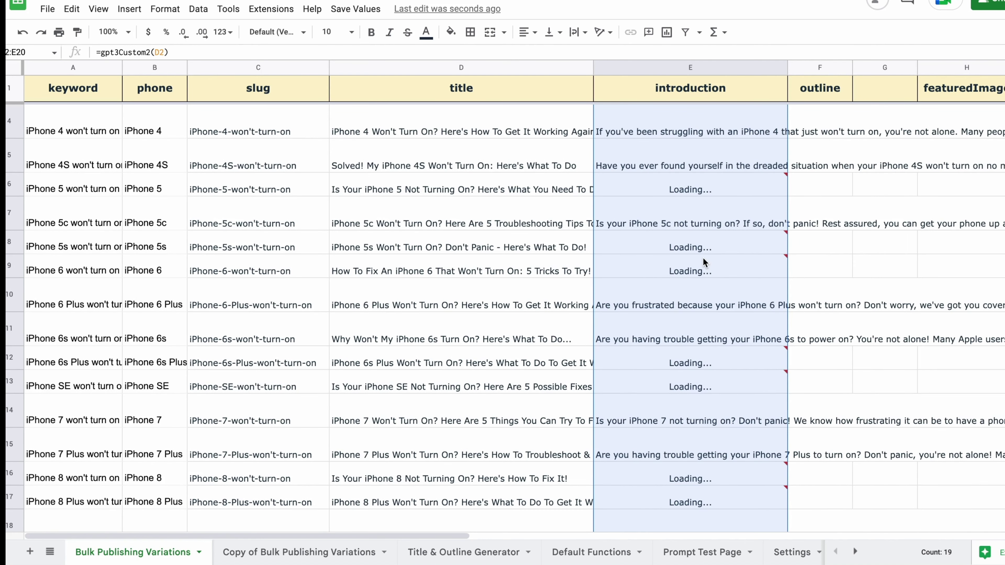
{"action": "scroll", "coordinate": [703, 258], "scroll_direction": "up", "scroll_amount": 2}
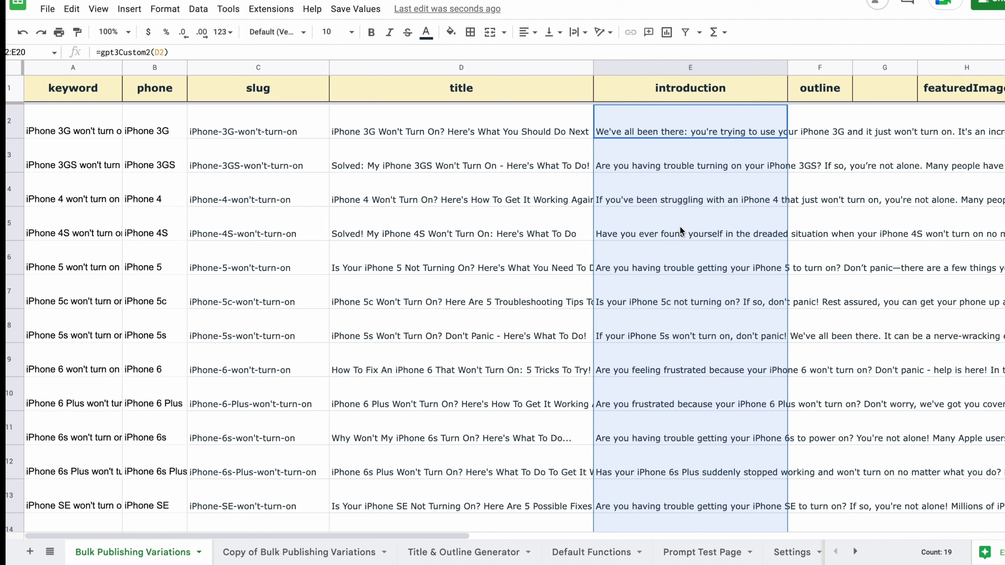
{"action": "scroll", "coordinate": [708, 270], "scroll_direction": "down", "scroll_amount": 3}
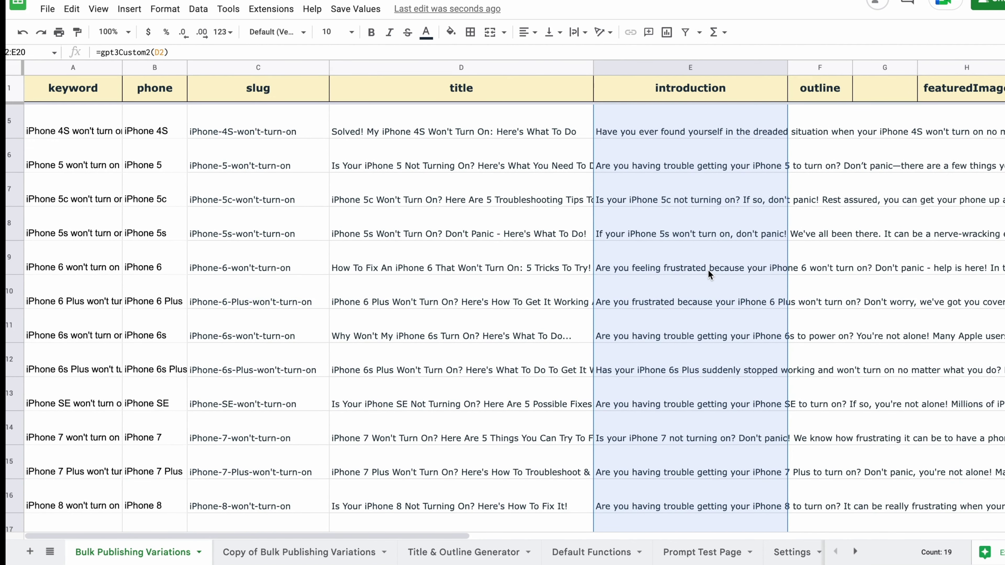
{"action": "scroll", "coordinate": [708, 270], "scroll_direction": "down", "scroll_amount": 1}
Step: Switch to the Title & Outline Generator sheet and inspect its keyword and intro columns
{"action": "left_click", "coordinate": [700, 285]}
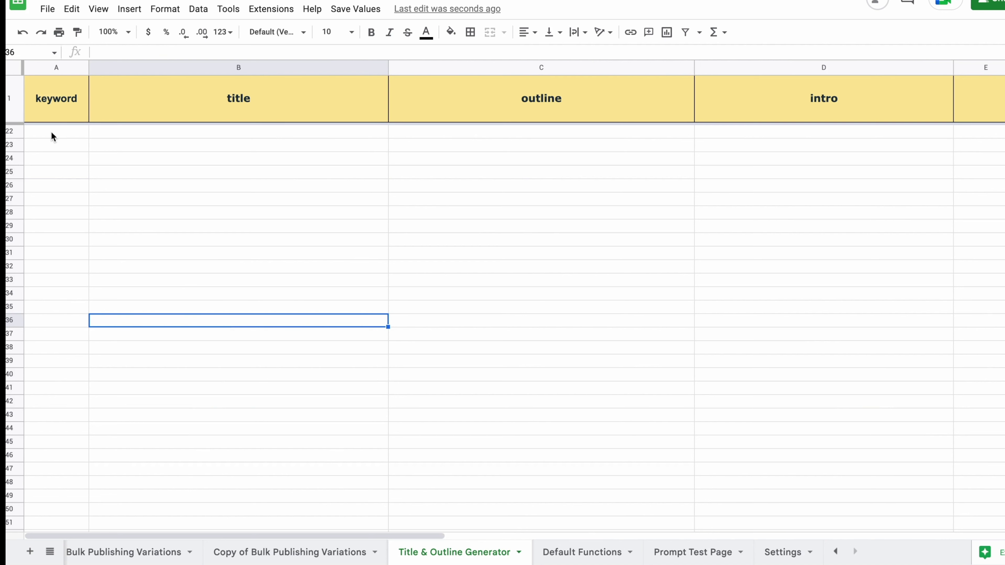
{"action": "left_click", "coordinate": [67, 133]}
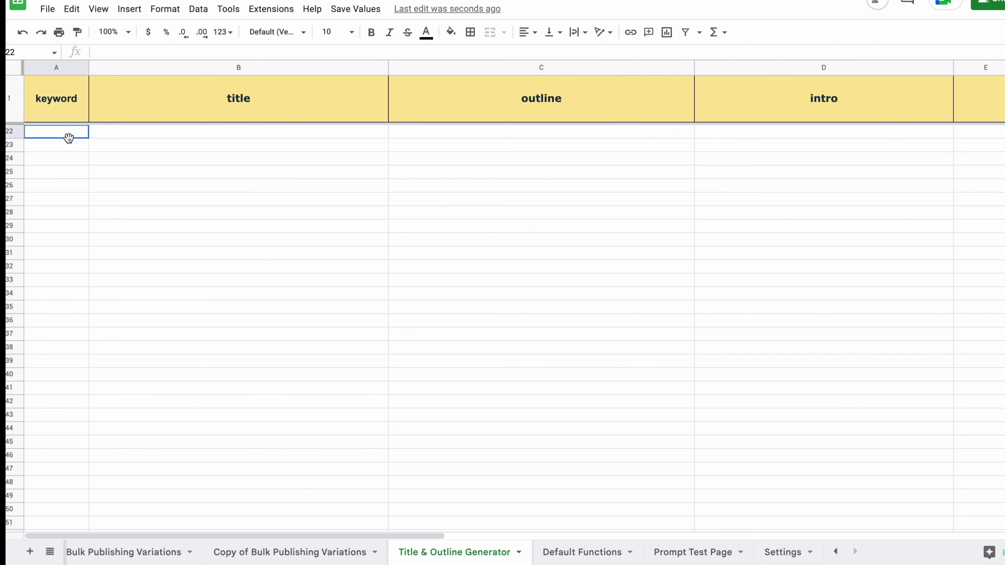
{"action": "left_click", "coordinate": [867, 97]}
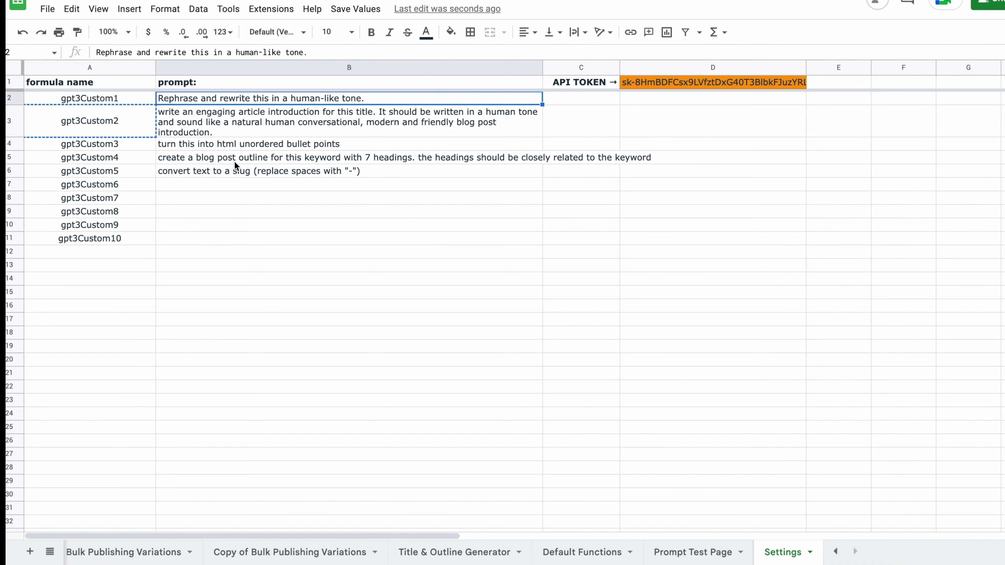
Step: Give gpt3Custom6 the introduction prompt with 'article' replaced by 'paragraph for this'
{"action": "left_click", "coordinate": [228, 180]}
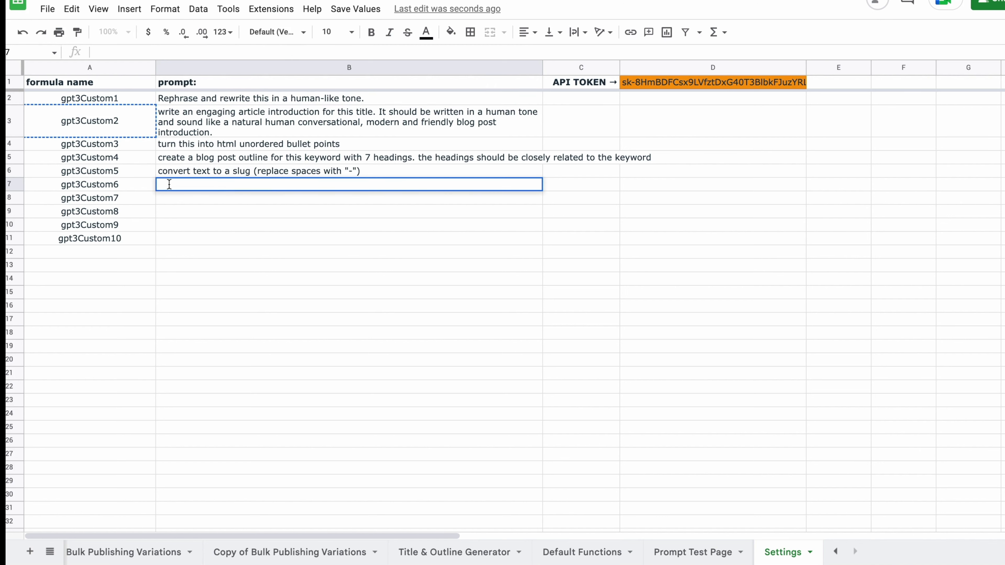
{"action": "type", "text": "write a"}
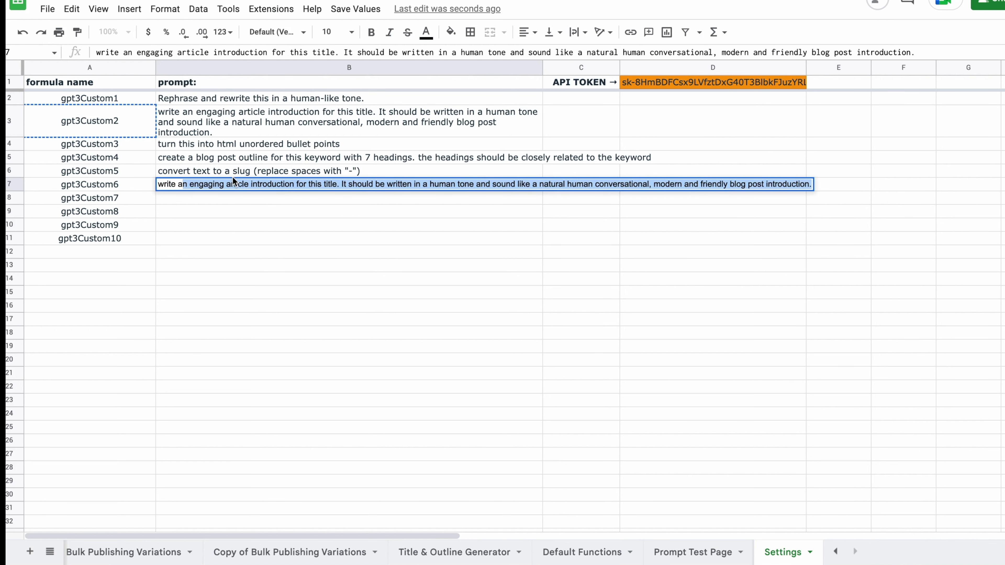
{"action": "left_click", "coordinate": [234, 184]}
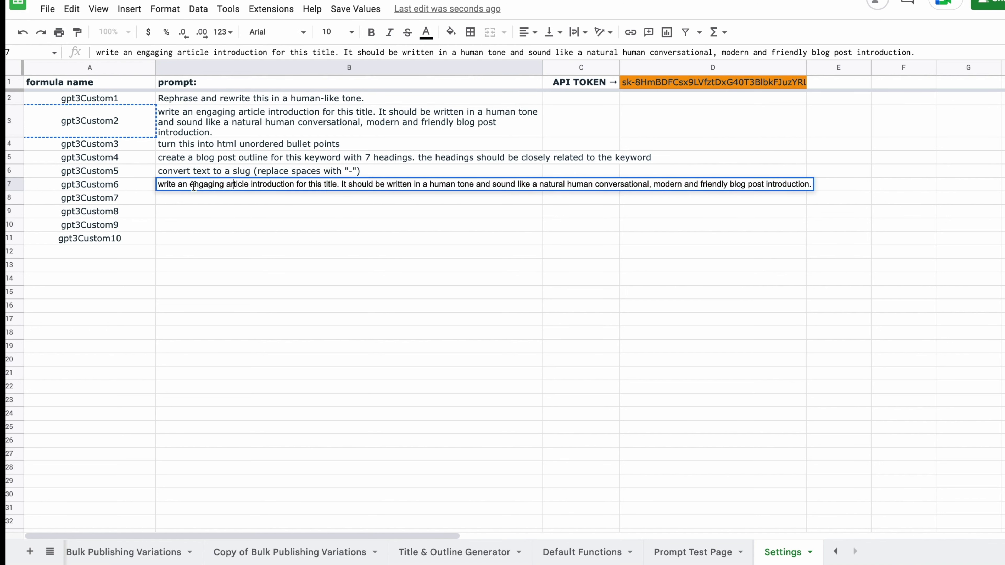
{"action": "double_click", "coordinate": [237, 184]}
{"action": "left_click", "coordinate": [187, 184]}
{"action": "key", "text": "ctrl+Right"}
{"action": "key", "text": "Right"}
{"action": "key", "text": "shift+Right"}
{"action": "key", "text": "shift+Right"}
{"action": "key", "text": "shift+Right"}
{"action": "key", "text": "shift+Right"}
{"action": "key", "text": "shift+Right"}
{"action": "key", "text": "shift+Right"}
{"action": "key", "text": "shift+Right"}
{"action": "type", "text": "paragraph for this"}
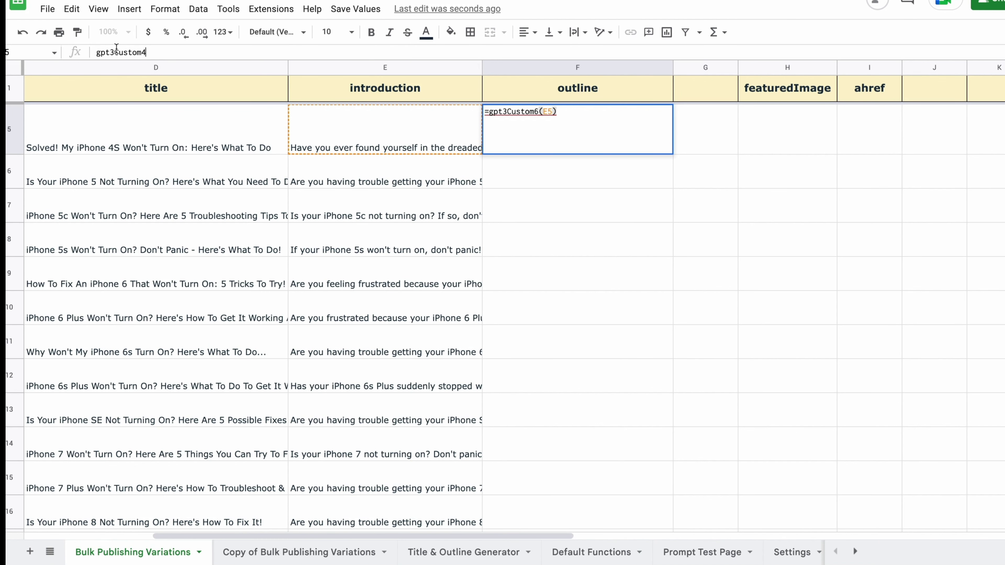
Step: Enter =gpt3Custom4(E5) in F5 and fill it down to F8
{"action": "type", "text": "(E5)"}
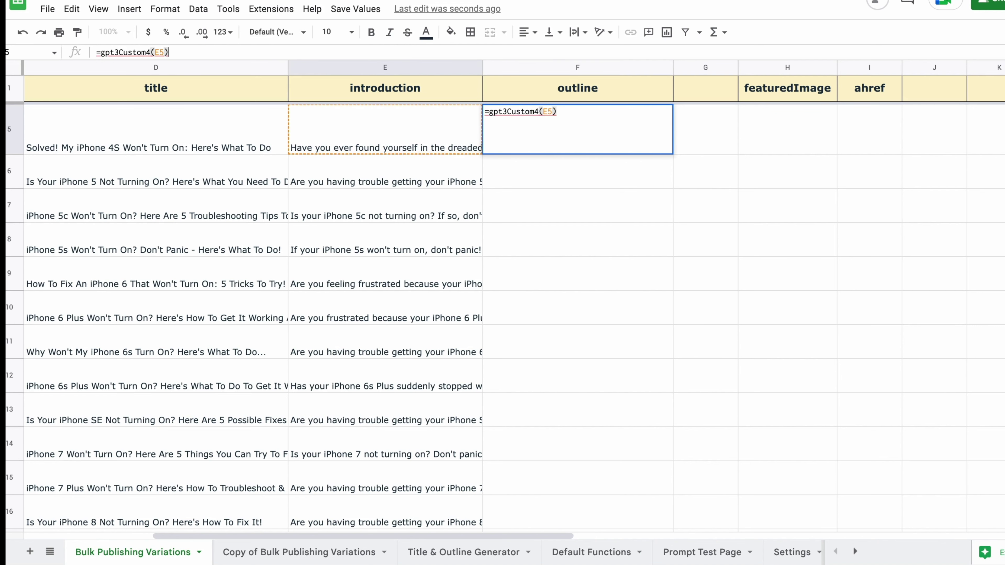
{"action": "key", "text": "Return"}
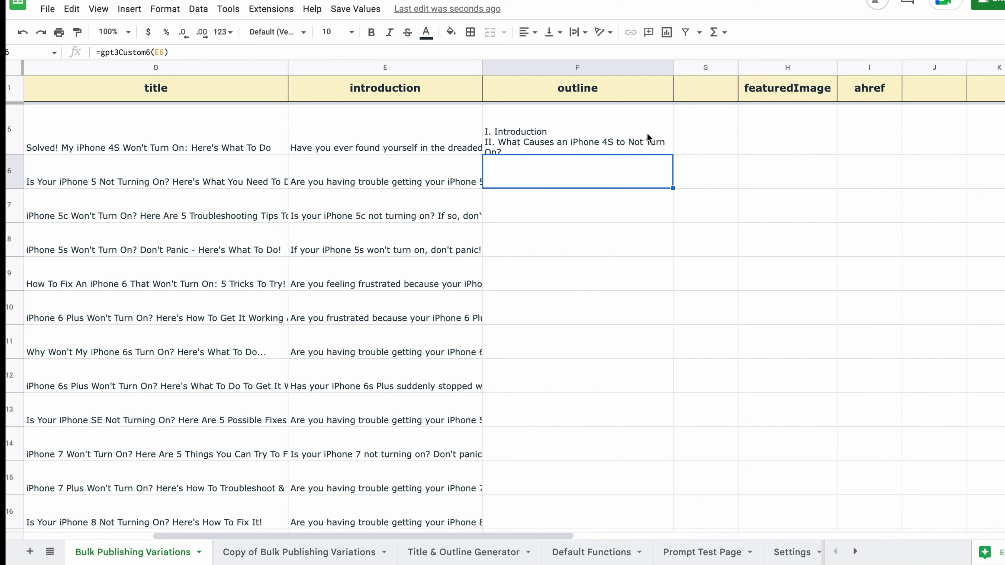
{"action": "left_click", "coordinate": [671, 152]}
{"action": "left_click_drag", "start_coordinate": [672, 154], "coordinate": [652, 244]}
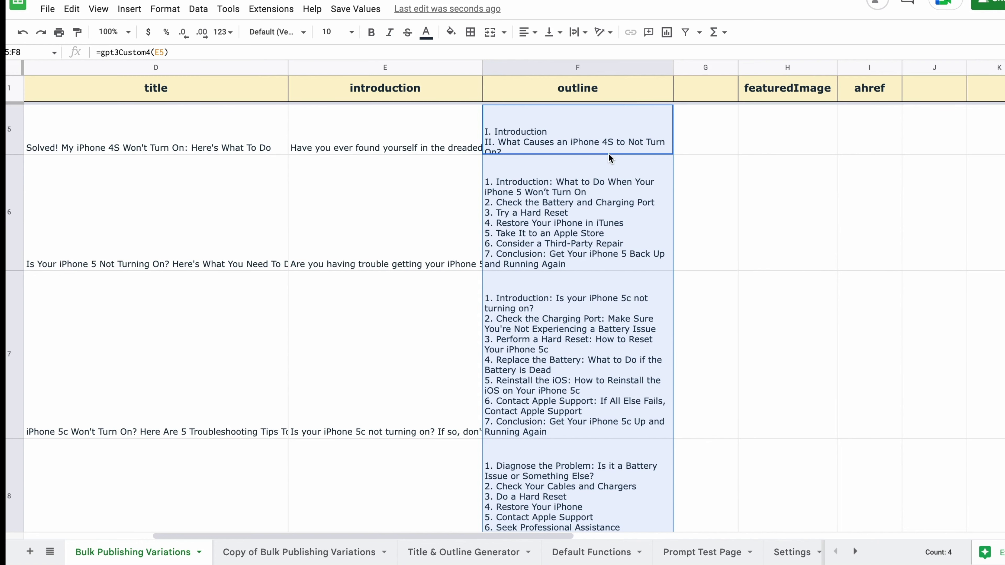
{"action": "scroll", "coordinate": [570, 321], "scroll_direction": "down", "scroll_amount": 1}
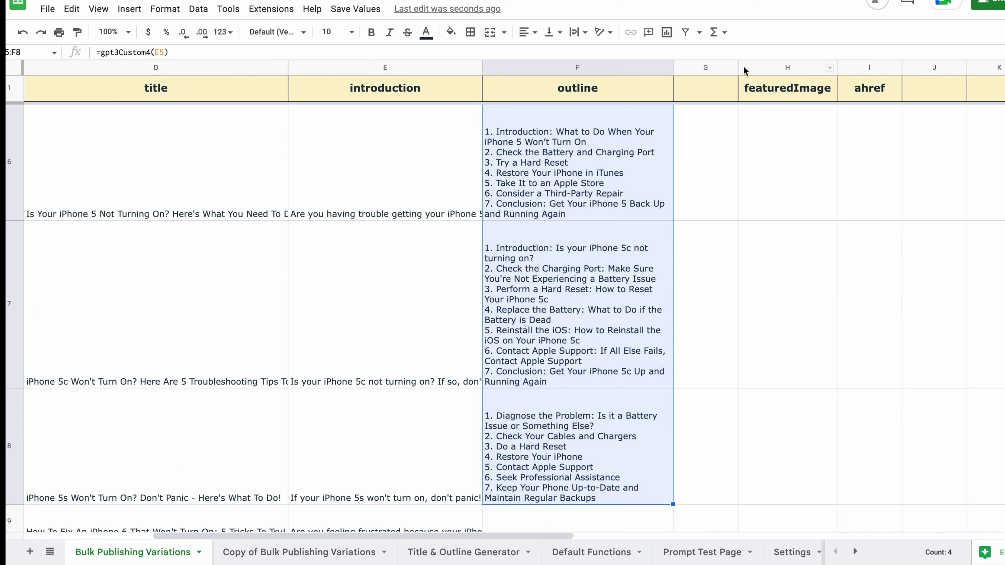
Step: Review the gpt3Custom5 slug prompt and gpt3Custom4 outline prompt on the Settings sheet
{"action": "right_click", "coordinate": [720, 65]}
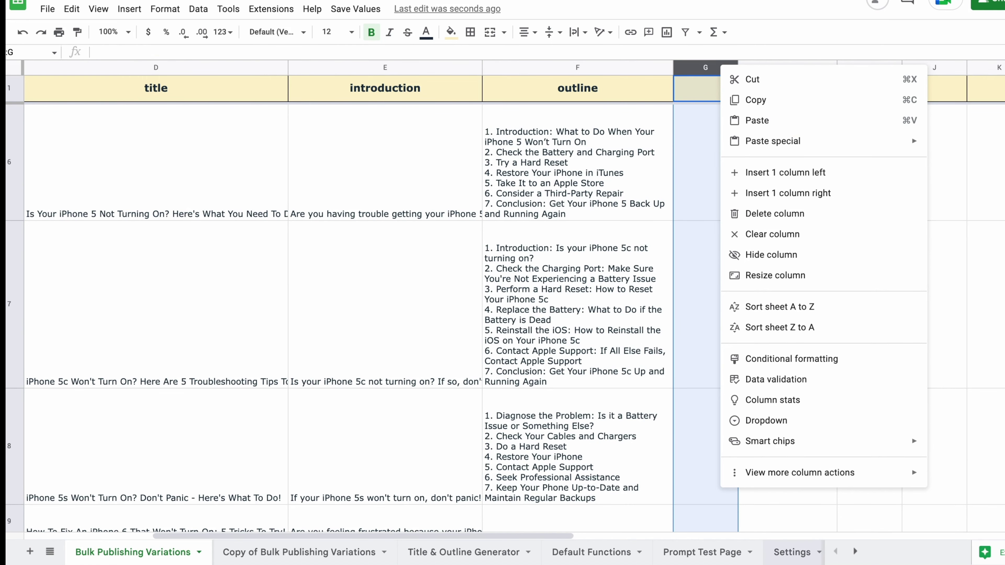
{"action": "left_click", "coordinate": [792, 552]}
{"action": "left_click", "coordinate": [194, 171]}
{"action": "left_click", "coordinate": [344, 158]}
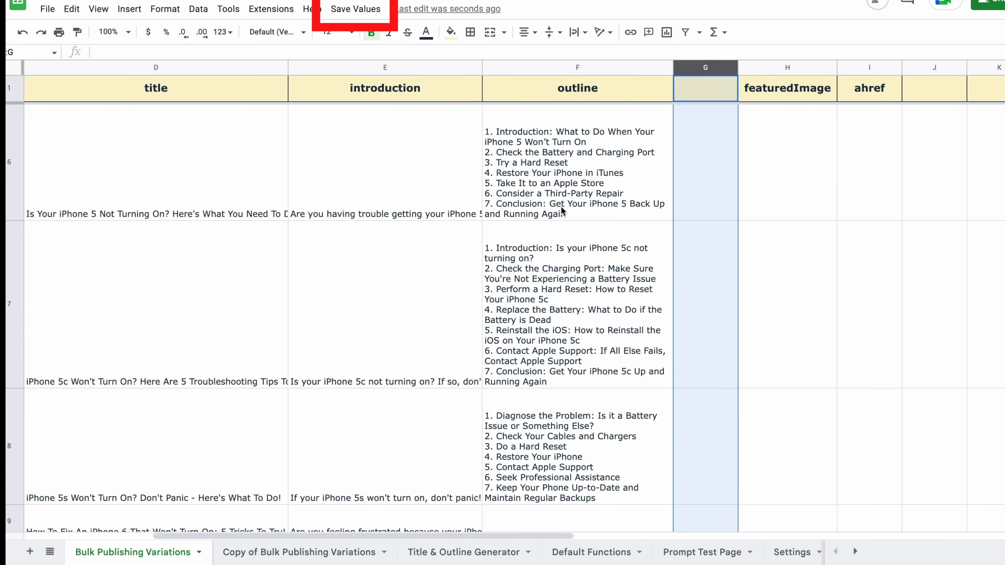
{"action": "left_click", "coordinate": [607, 192]}
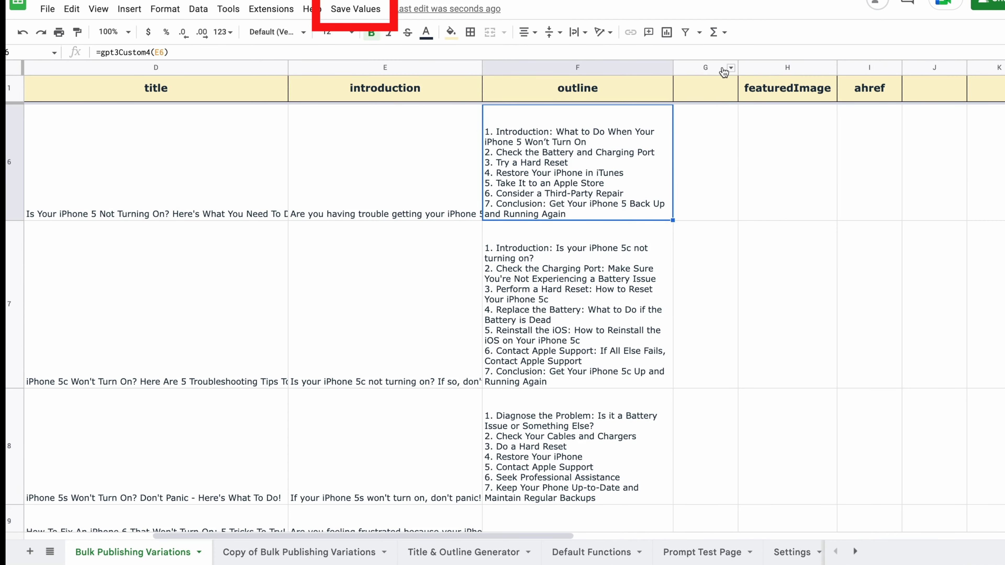
Step: Select the outlines in F5:F8 on the Bulk Publishing Variations sheet
{"action": "key", "text": "Up"}
{"action": "key", "text": "shift+Down"}
{"action": "key", "text": "shift+Down"}
{"action": "key", "text": "shift+Down"}
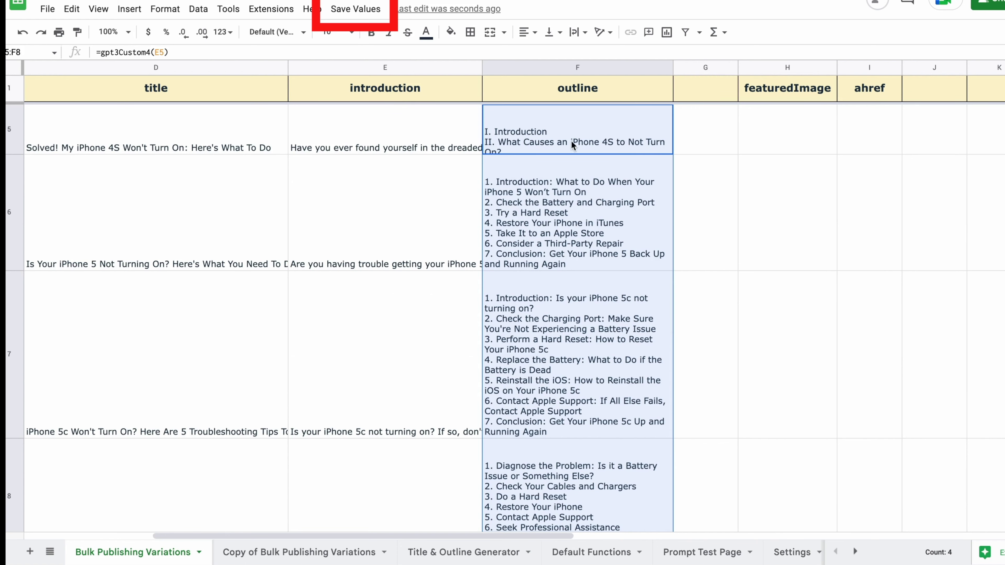
{"action": "scroll", "coordinate": [547, 370], "scroll_direction": "down", "scroll_amount": 2}
{"action": "scroll", "coordinate": [547, 370], "scroll_direction": "up", "scroll_amount": 1}
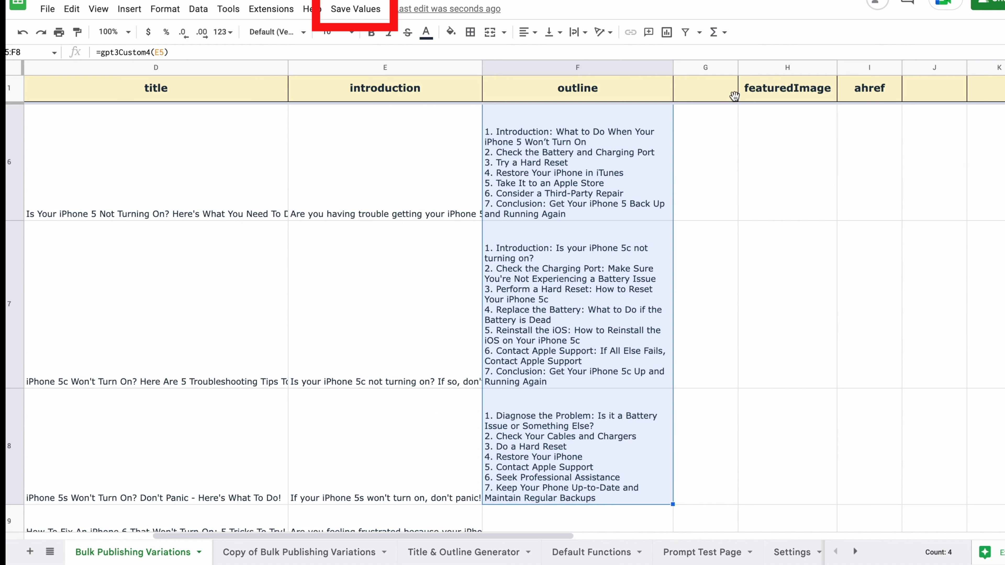
Step: Recheck the slug and outline prompts on the Settings sheet from column G
{"action": "right_click", "coordinate": [720, 64]}
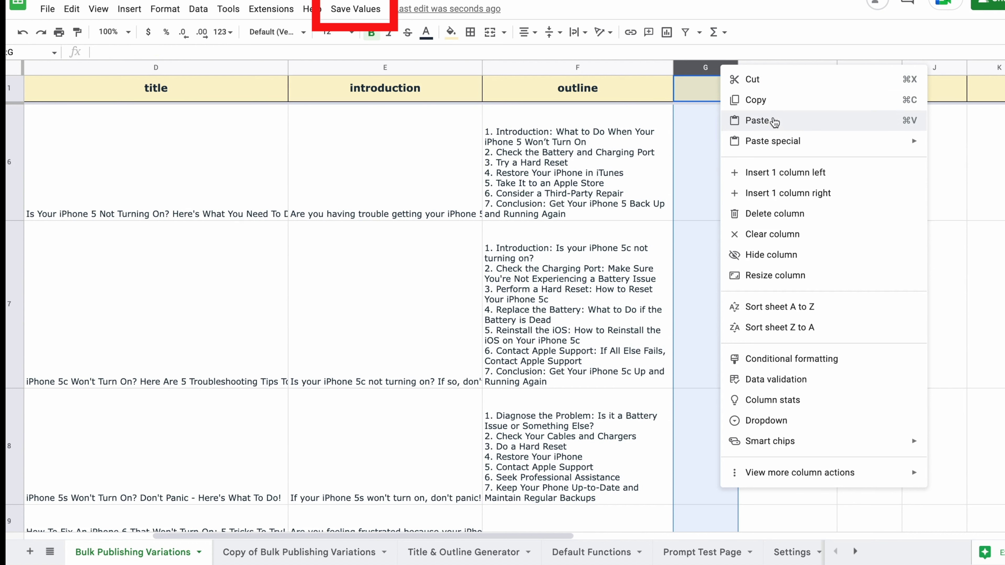
{"action": "left_click", "coordinate": [791, 552]}
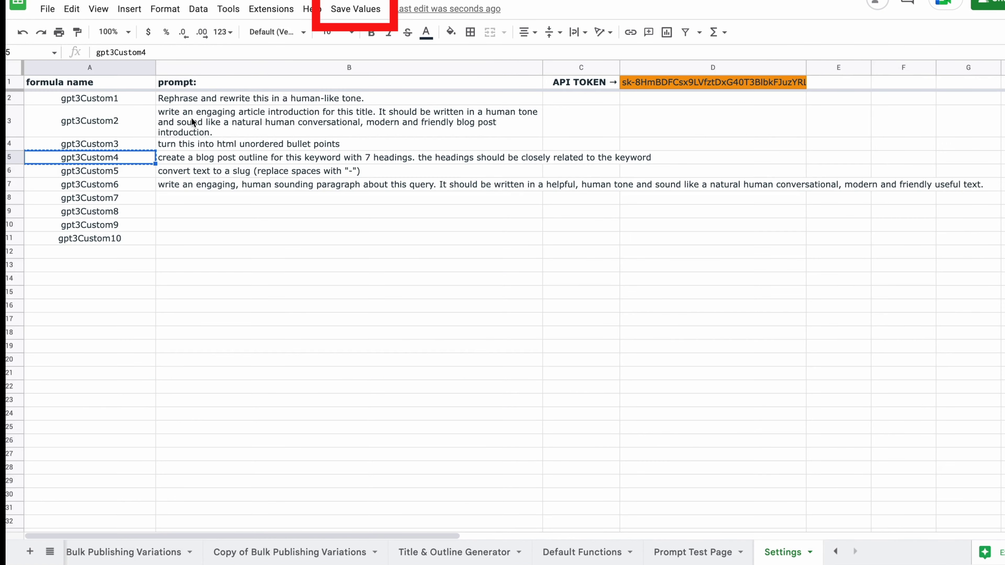
{"action": "left_click", "coordinate": [193, 170]}
{"action": "left_click", "coordinate": [358, 158]}
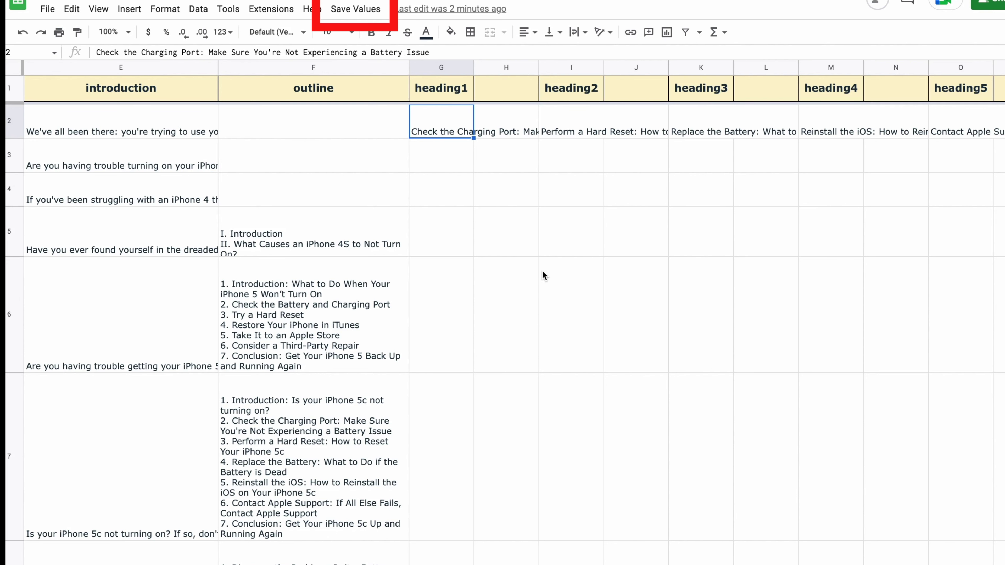
{"action": "scroll", "coordinate": [542, 272], "scroll_direction": "right", "scroll_amount": 5}
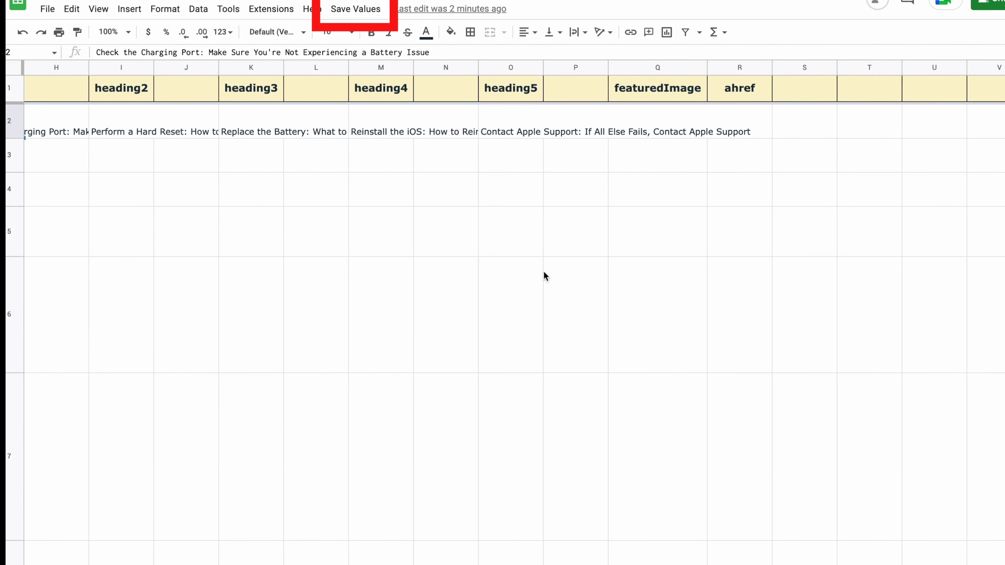
{"action": "scroll", "coordinate": [548, 272], "scroll_direction": "left", "scroll_amount": 2}
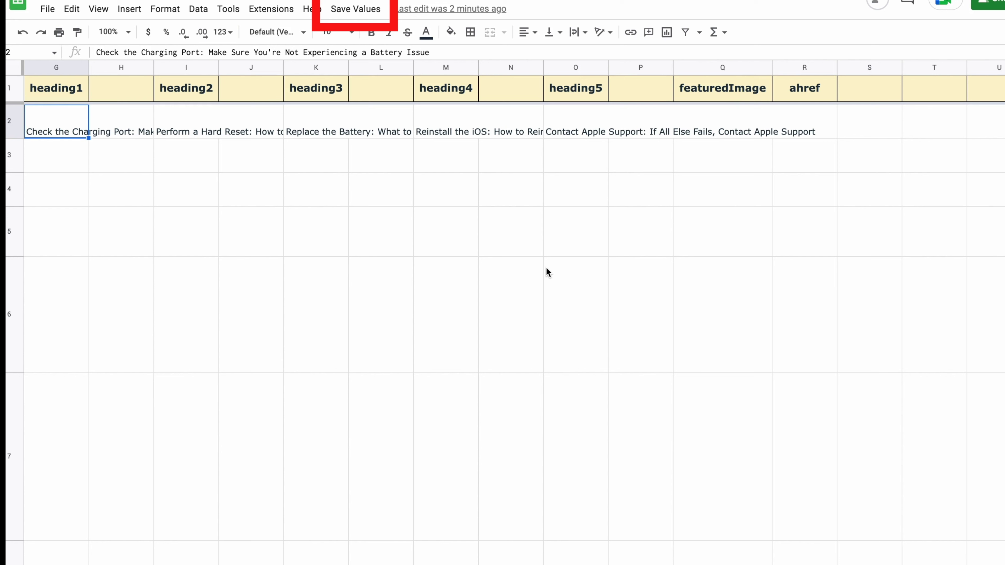
{"action": "scroll", "coordinate": [547, 272], "scroll_direction": "left", "scroll_amount": 2}
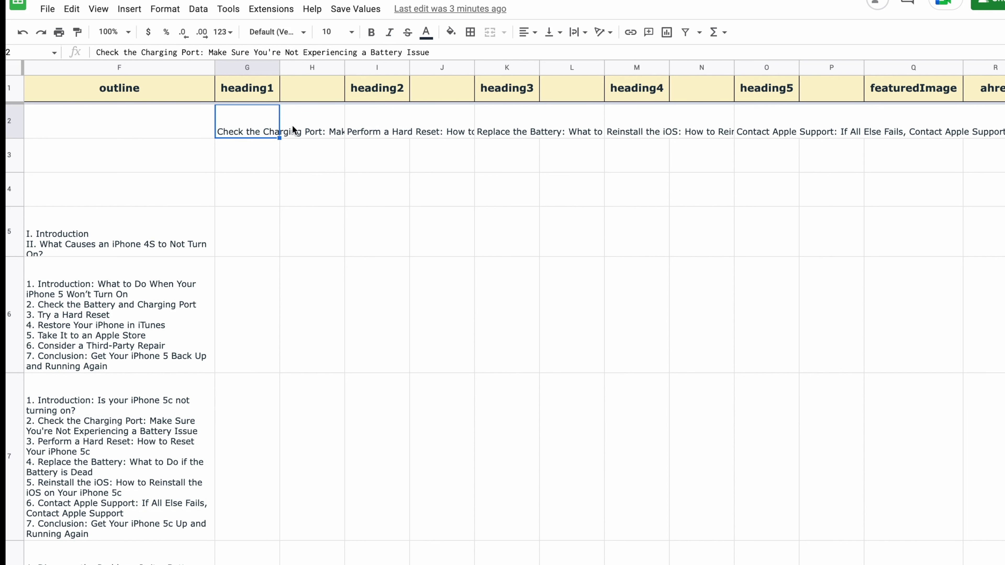
{"action": "scroll", "coordinate": [315, 161], "scroll_direction": "left", "scroll_amount": 2}
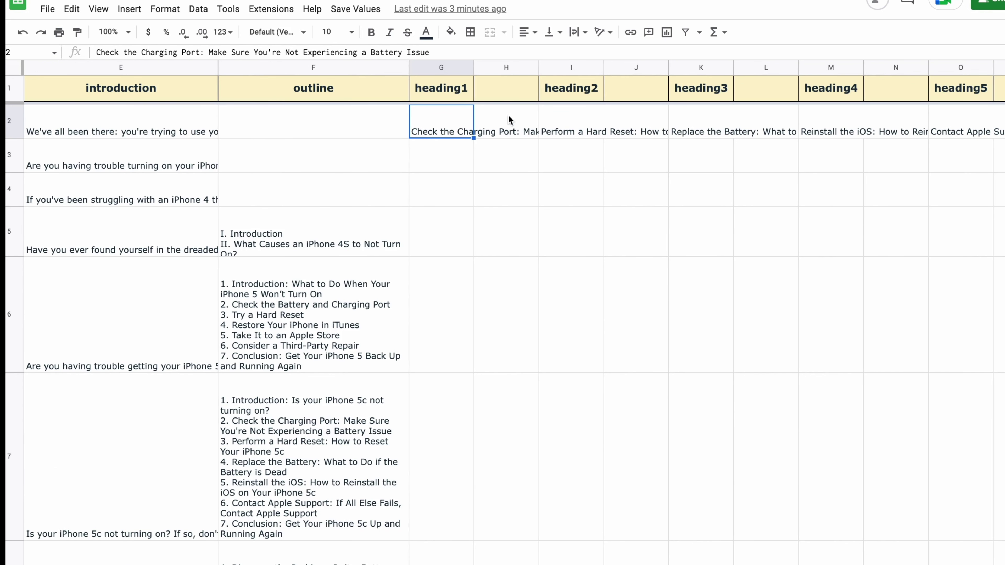
{"action": "left_click", "coordinate": [502, 124]}
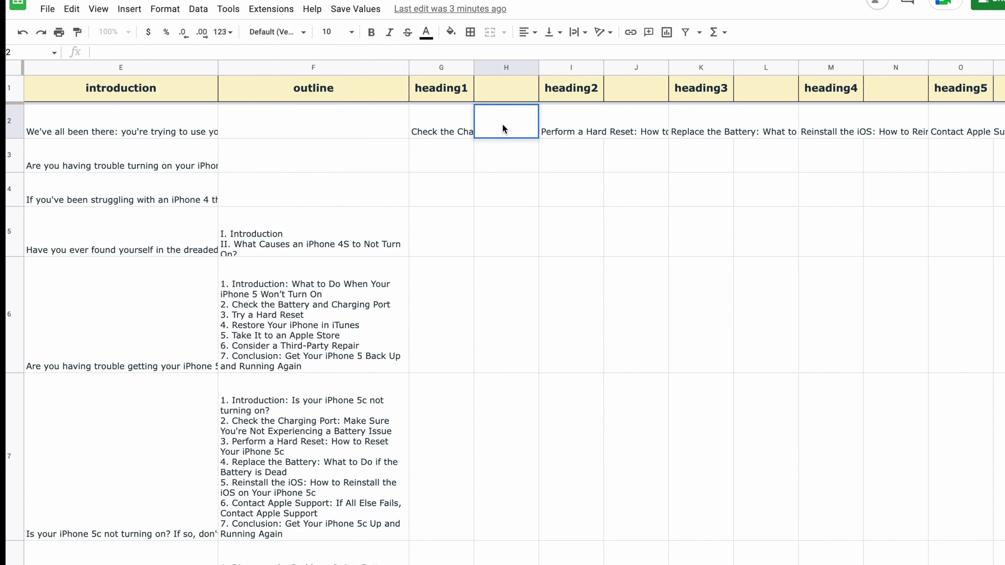
{"action": "left_click", "coordinate": [451, 126]}
{"action": "left_click", "coordinate": [483, 126]}
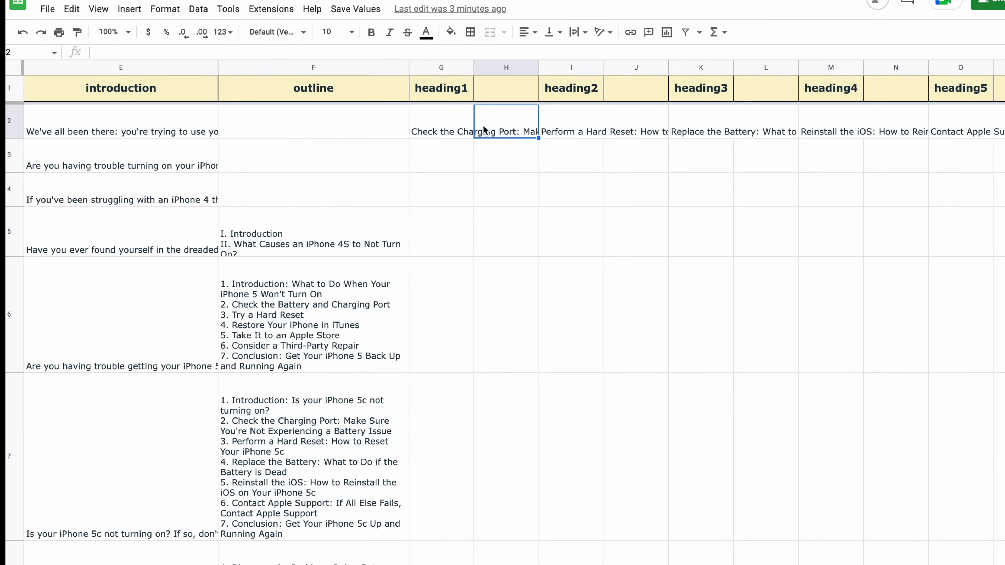
{"action": "double_click", "coordinate": [483, 126]}
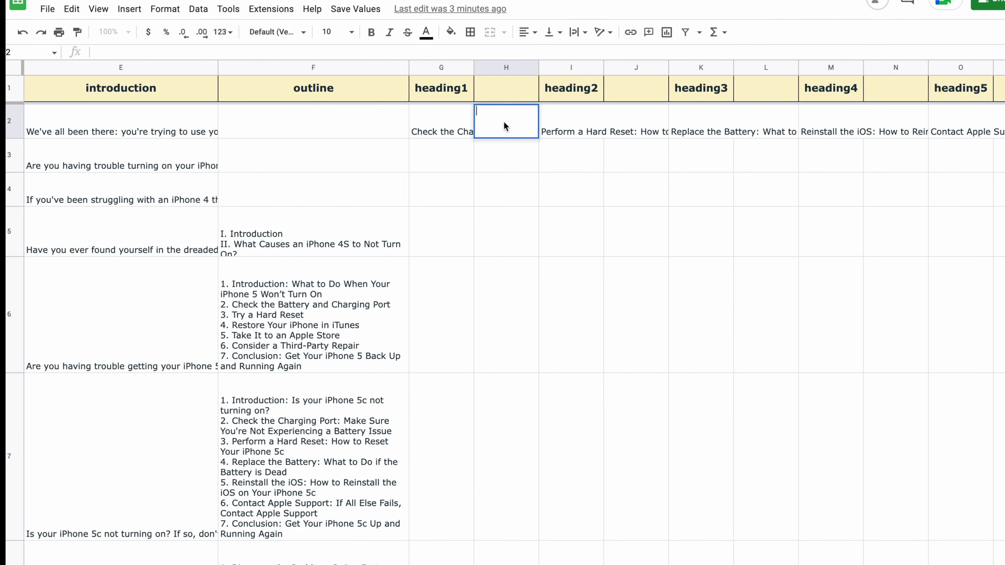
{"action": "left_click", "coordinate": [449, 126]}
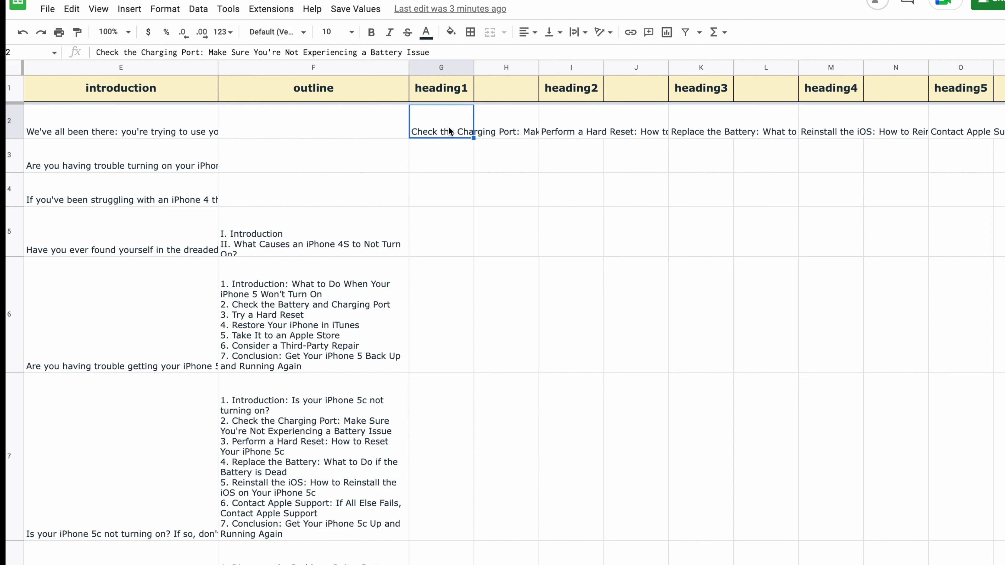
Step: Enter a concatenate formula in H2 joining the model title A2 and heading G2 with a colon
{"action": "double_click", "coordinate": [448, 126]}
{"action": "left_click", "coordinate": [534, 218]}
{"action": "left_click", "coordinate": [505, 118]}
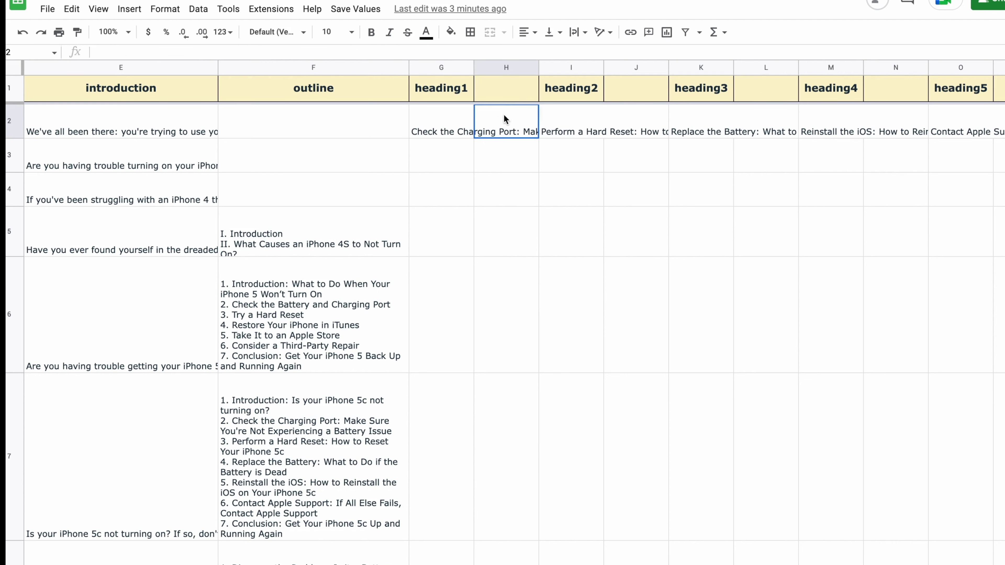
{"action": "type", "text": "=concatenate("}
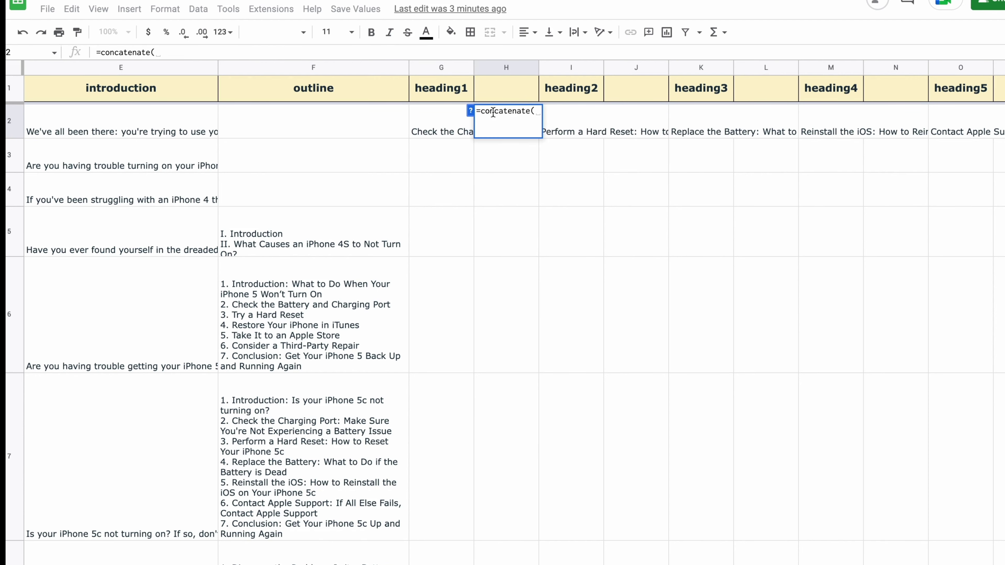
{"action": "scroll", "coordinate": [277, 277], "scroll_direction": "left", "scroll_amount": 10}
{"action": "left_click", "coordinate": [91, 124]}
{"action": "scroll", "coordinate": [727, 140], "scroll_direction": "right", "scroll_amount": 10}
{"action": "type", "text": ","}
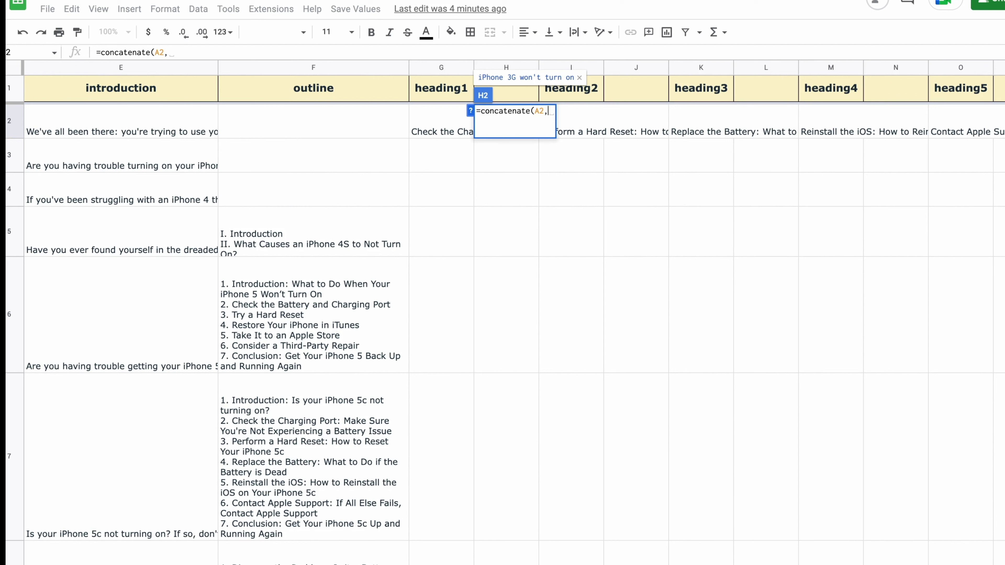
{"action": "type", "text": "\":\","}
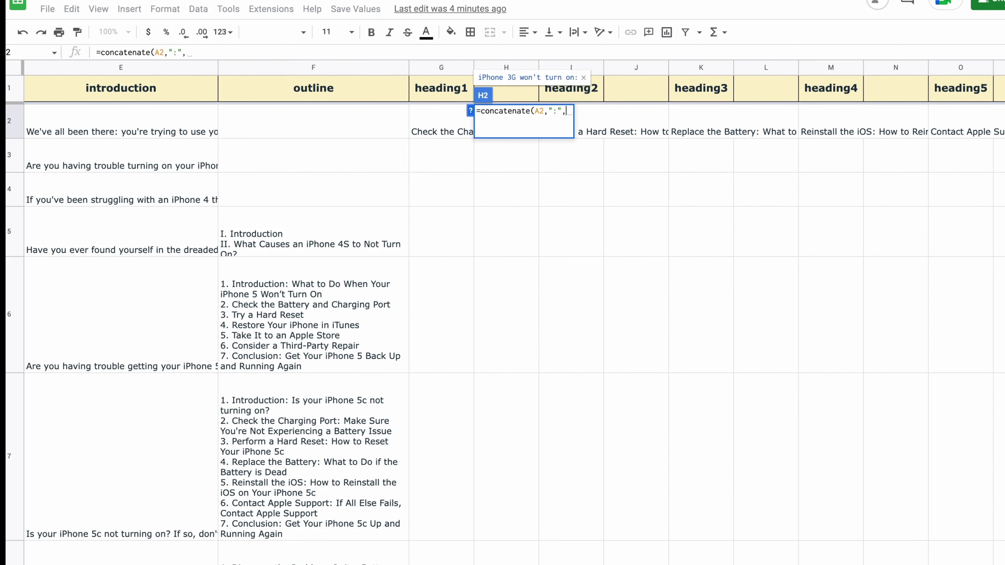
{"action": "left_click", "coordinate": [443, 123]}
{"action": "type", "text": ")"}
{"action": "key", "text": "Return"}
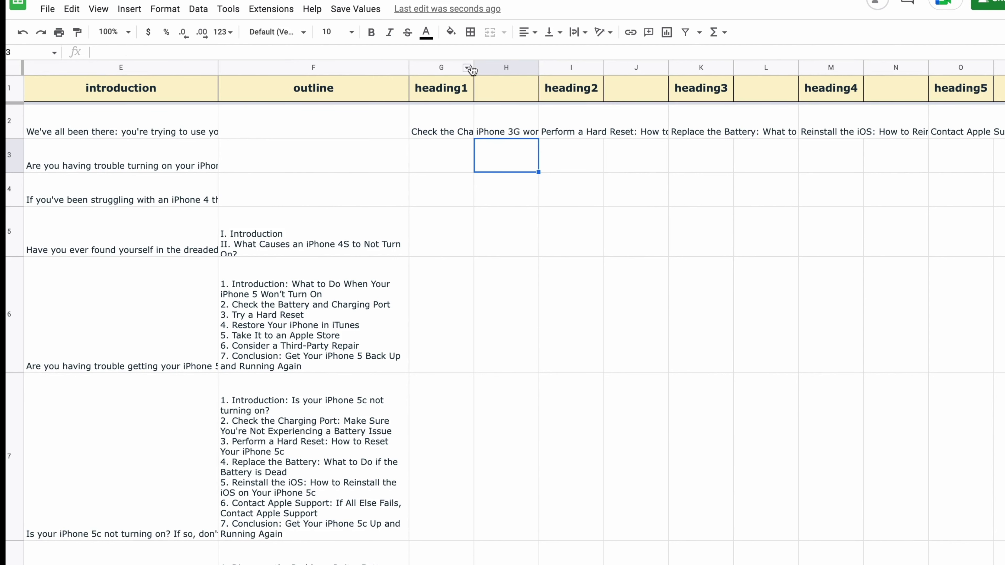
Step: Widen columns G and H and space out the separator to " : " in H2
{"action": "mouse_move", "coordinate": [474, 68]}
{"action": "left_mouse_down"}
{"action": "mouse_move", "coordinate": [694, 71]}
{"action": "mouse_move", "coordinate": [490, 67]}
{"action": "left_mouse_up"}
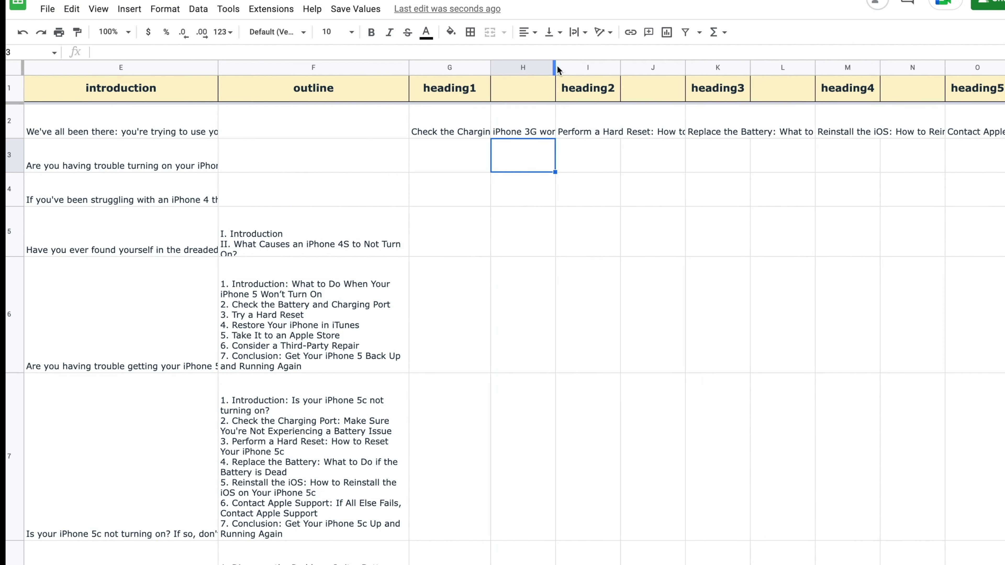
{"action": "left_click_drag", "start_coordinate": [555, 67], "coordinate": [769, 67]}
{"action": "left_click", "coordinate": [714, 134]}
{"action": "double_click", "coordinate": [590, 112]}
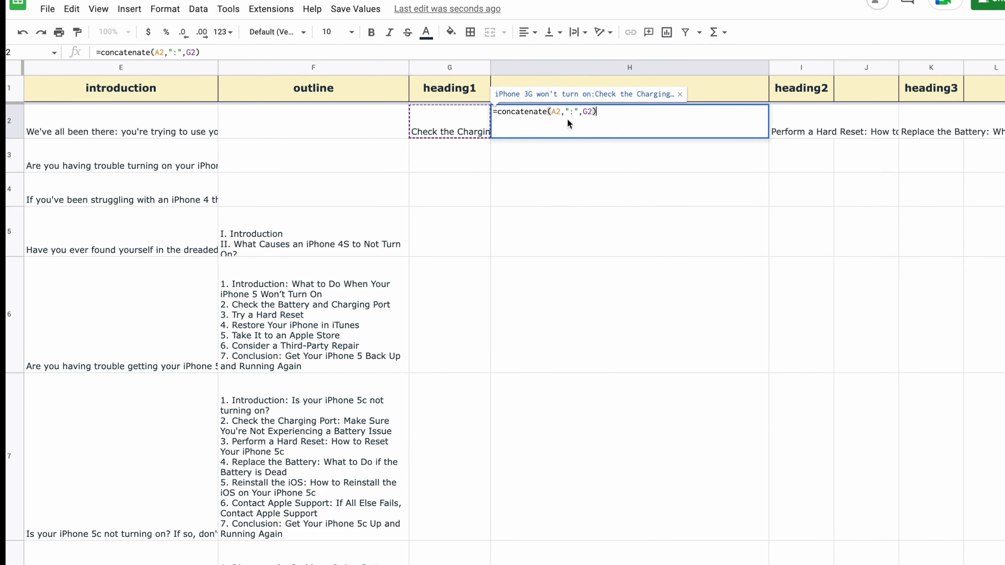
{"action": "left_click", "coordinate": [577, 112]}
{"action": "key", "text": "Return"}
{"action": "left_click", "coordinate": [670, 130]}
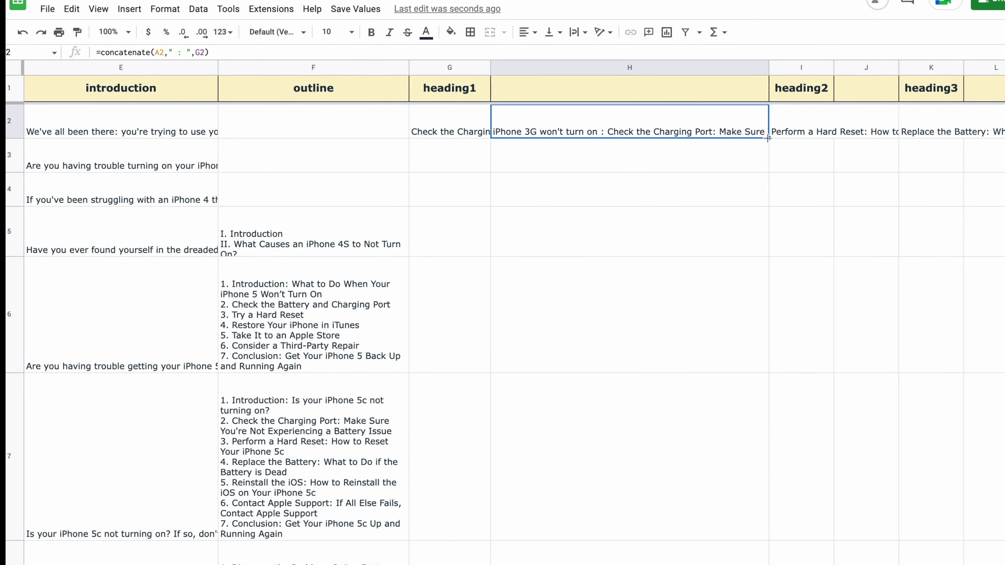
Step: Fill the H2 joining formula down through row 20
{"action": "scroll", "coordinate": [672, 316], "scroll_direction": "down", "scroll_amount": 10}
{"action": "left_click", "coordinate": [697, 473], "text": "shift"}
{"action": "key", "text": "ctrl+d"}
{"action": "scroll", "coordinate": [697, 473], "scroll_direction": "up", "scroll_amount": 10}
Step: Copy the first heading down column G across the filled rows
{"action": "left_click", "coordinate": [450, 131]}
{"action": "left_click_drag", "start_coordinate": [491, 139], "coordinate": [488, 351]}
{"action": "scroll", "coordinate": [610, 316], "scroll_direction": "up", "scroll_amount": 3}
{"action": "scroll", "coordinate": [613, 317], "scroll_direction": "right", "scroll_amount": 5}
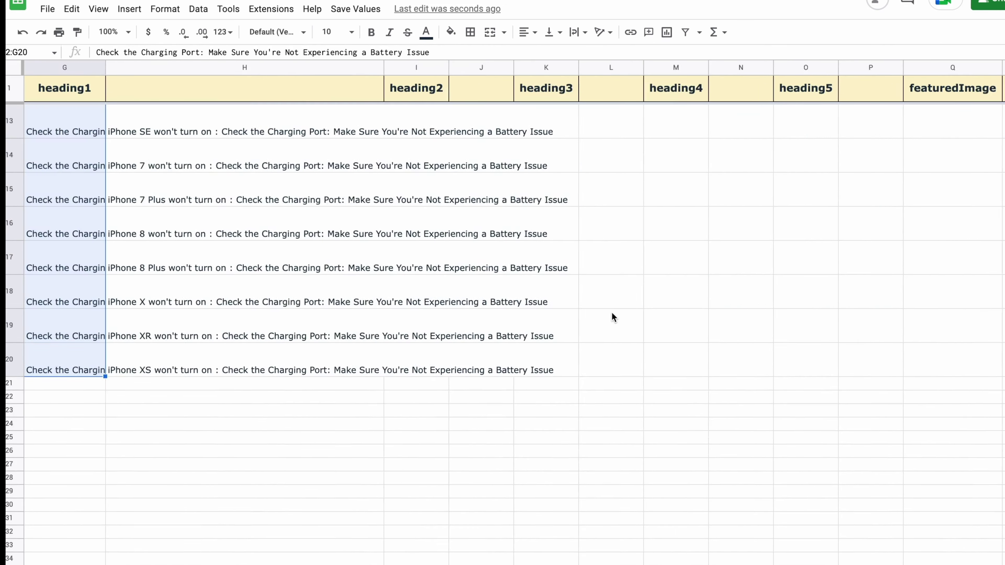
{"action": "scroll", "coordinate": [606, 323], "scroll_direction": "left", "scroll_amount": 5}
{"action": "scroll", "coordinate": [592, 336], "scroll_direction": "up", "scroll_amount": 5}
{"action": "scroll", "coordinate": [592, 336], "scroll_direction": "up", "scroll_amount": 2}
{"action": "left_click", "coordinate": [442, 165]}
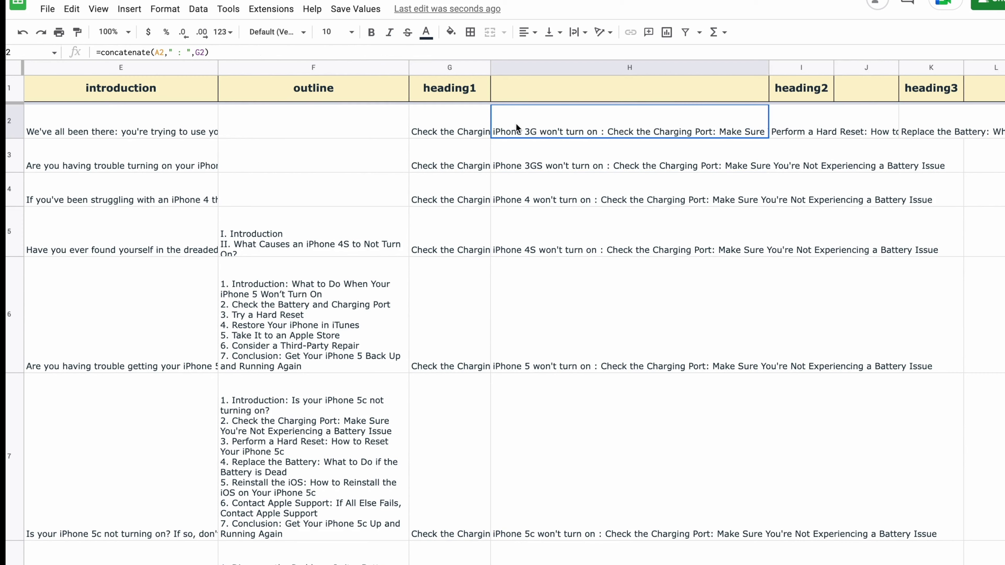
{"action": "scroll", "coordinate": [527, 440], "scroll_direction": "down", "scroll_amount": 10}
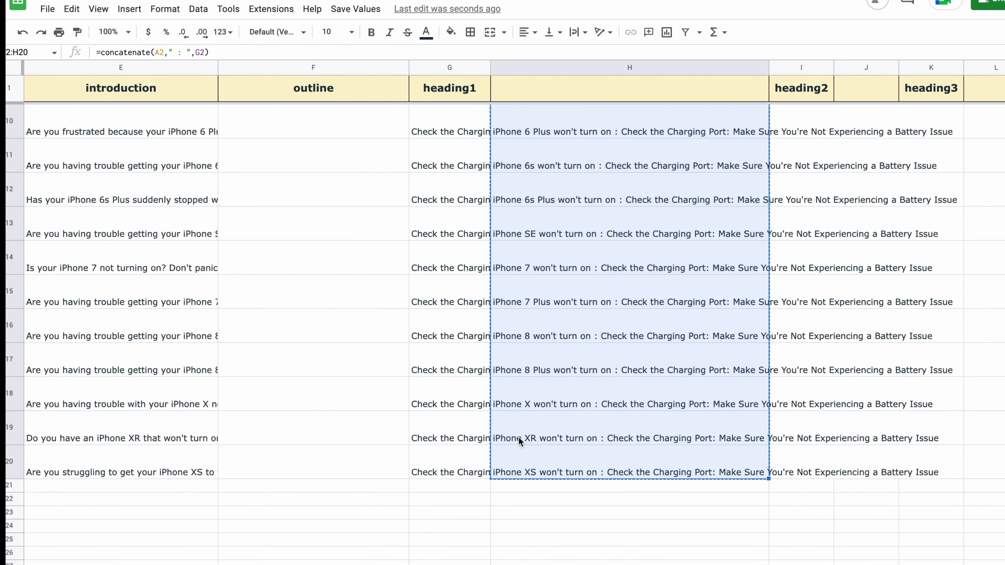
{"action": "scroll", "coordinate": [520, 440], "scroll_direction": "up", "scroll_amount": 10}
Step: Paste the joined headings into column G from G2 as values only
{"action": "left_click", "coordinate": [442, 124]}
{"action": "right_click", "coordinate": [435, 123]}
{"action": "mouse_move", "coordinate": [567, 195]}
{"action": "left_click", "coordinate": [648, 197]}
Step: Add the column headers heading1text, heading2text and heading3text
{"action": "left_click", "coordinate": [534, 92]}
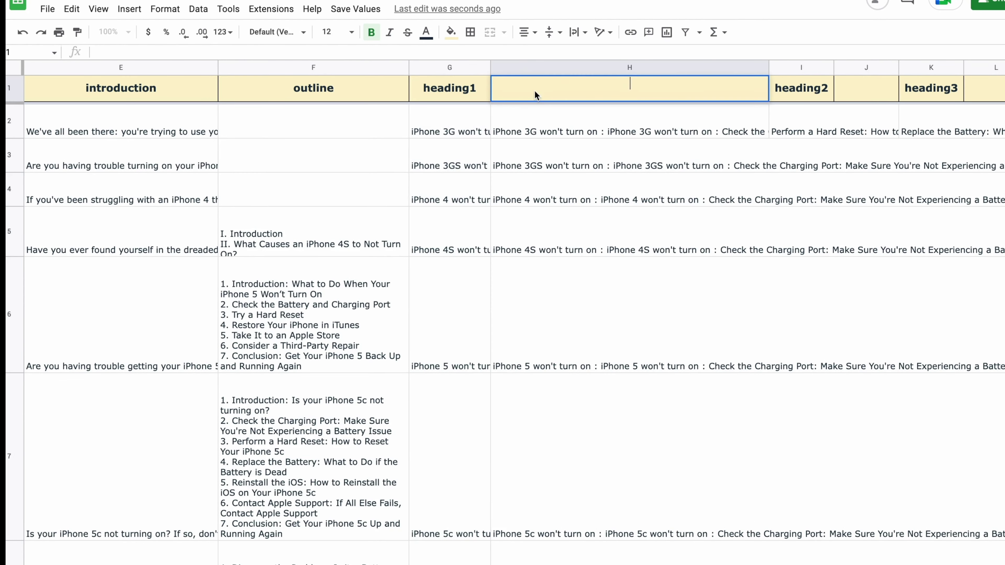
{"action": "type", "text": "heading1text"}
{"action": "left_click", "coordinate": [866, 88]}
{"action": "type", "text": "heading2text"}
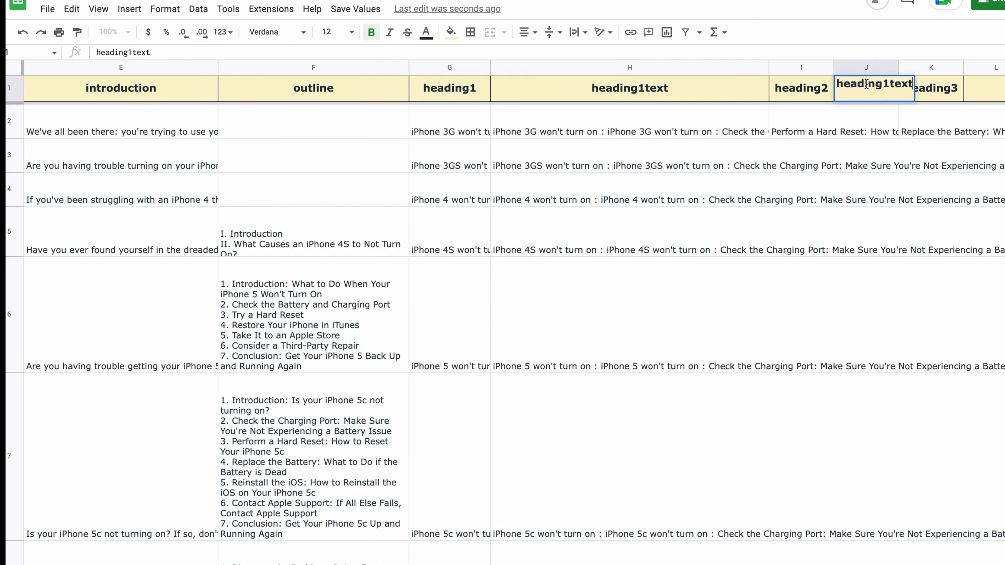
{"action": "key", "text": "Return"}
{"action": "left_click", "coordinate": [985, 88]}
{"action": "type", "text": "heading3text"}
{"action": "key", "text": "Return"}
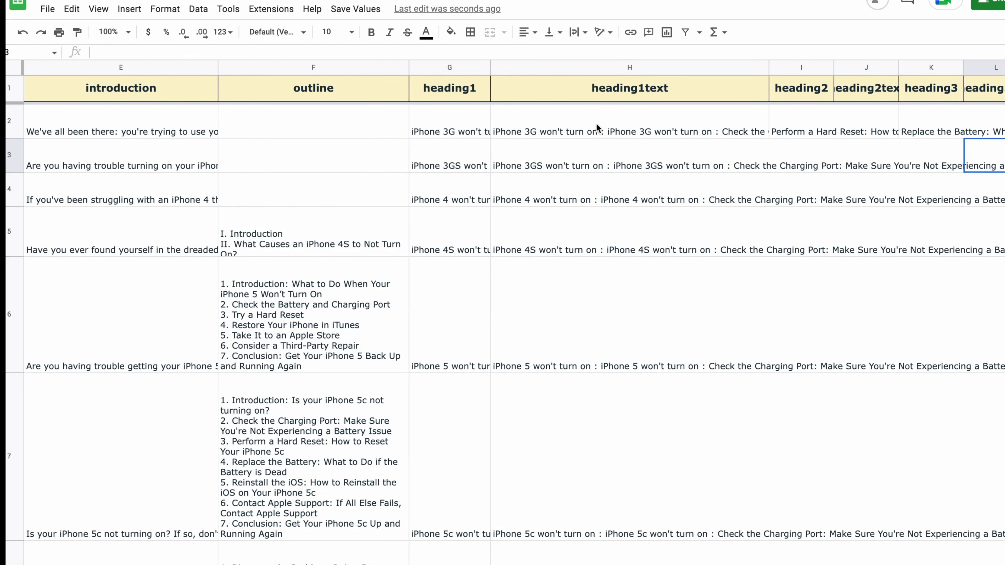
Step: Check the new G2 value and H2 formula, then select the heading1text and heading1 columns
{"action": "left_click", "coordinate": [437, 136]}
{"action": "left_click", "coordinate": [530, 134]}
{"action": "left_click", "coordinate": [552, 68]}
{"action": "left_click", "coordinate": [459, 69]}
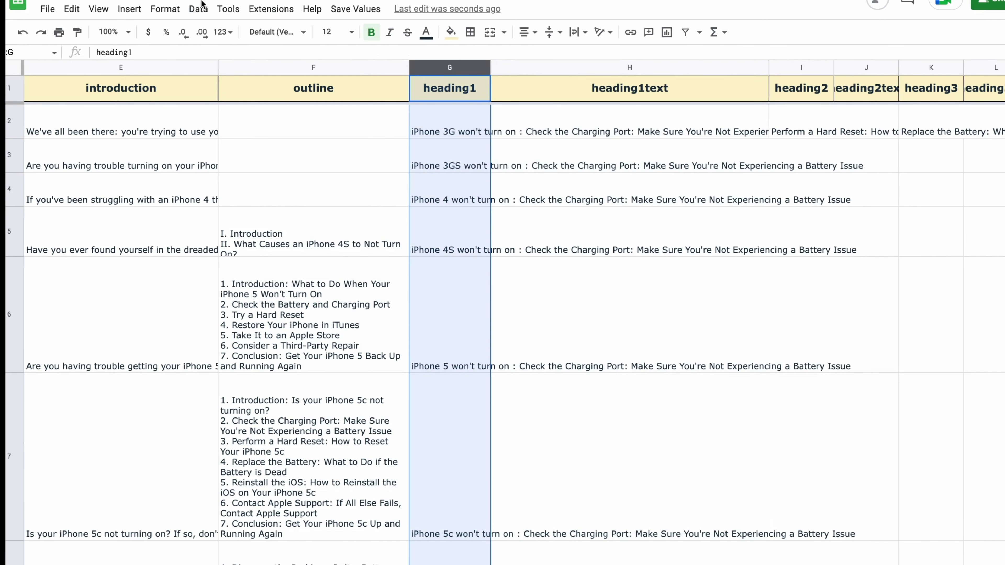
{"action": "left_click", "coordinate": [198, 8]}
Step: Set column G text wrapping to Clip and widen the heading1 column
{"action": "mouse_move", "coordinate": [165, 8]}
{"action": "mouse_move", "coordinate": [237, 125]}
{"action": "left_click", "coordinate": [385, 171]}
{"action": "left_click_drag", "start_coordinate": [490, 67], "coordinate": [514, 67]}
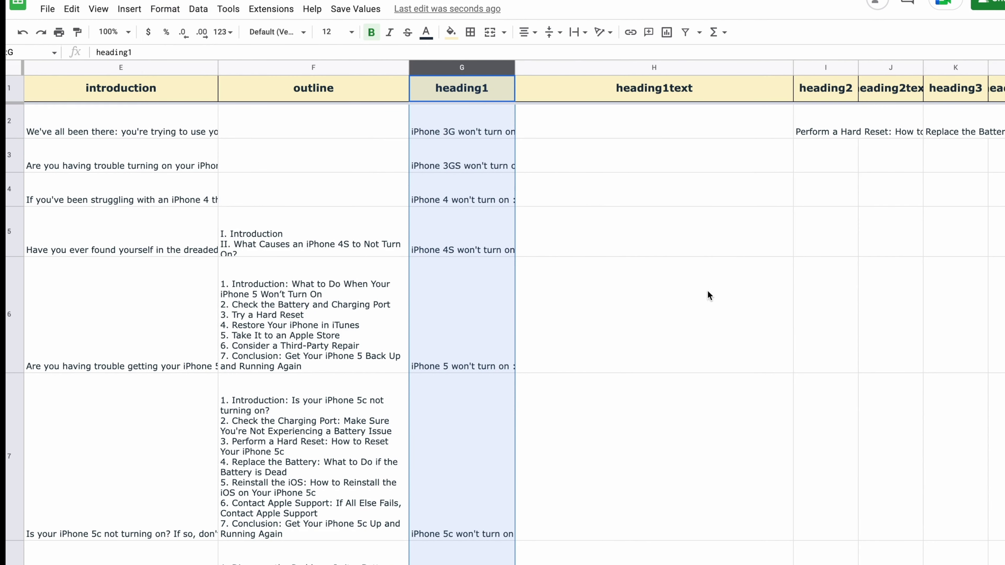
{"action": "left_click", "coordinate": [718, 252]}
Step: Enter a concatenate formula in J2 starting from the heading2 text in I2
{"action": "left_click", "coordinate": [807, 135]}
{"action": "double_click", "coordinate": [818, 134]}
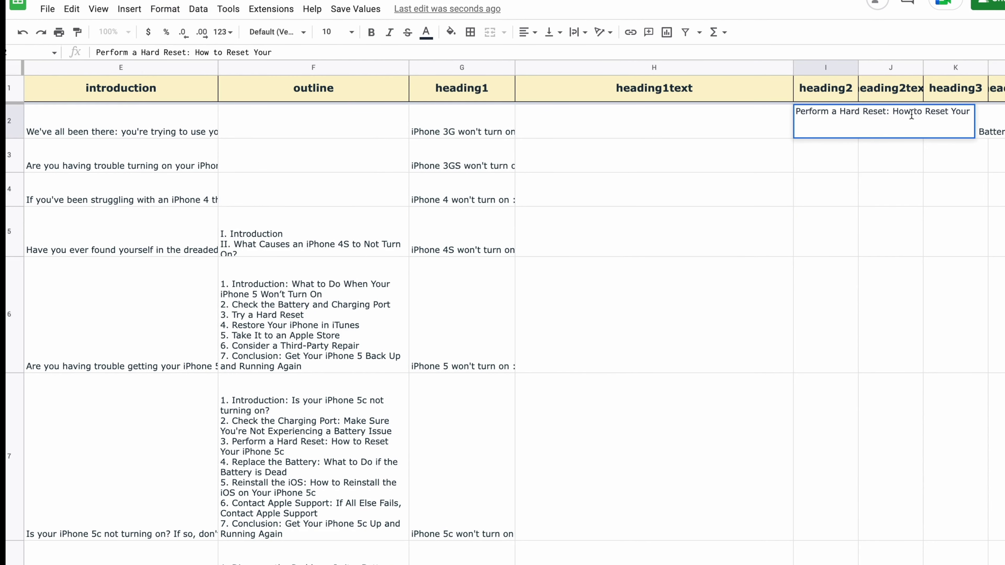
{"action": "left_click", "coordinate": [879, 128]}
{"action": "type", "text": "=concatenate("}
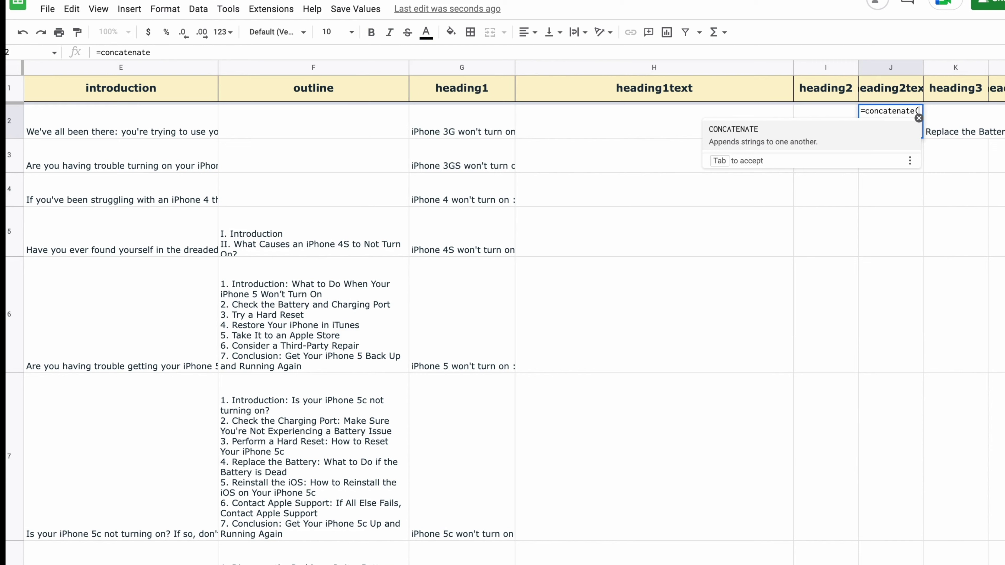
{"action": "left_click", "coordinate": [818, 122]}
{"action": "type", "text": ",\""}
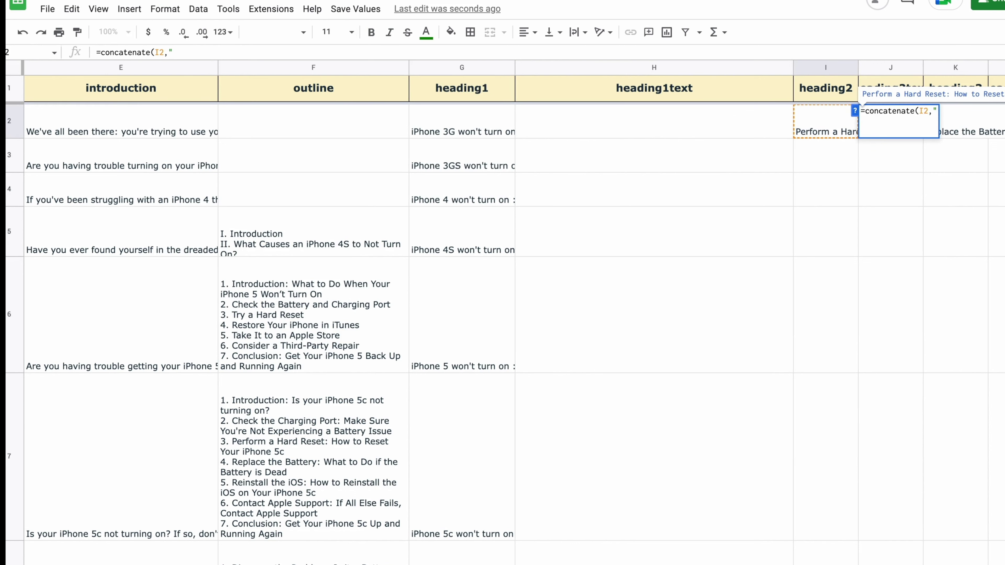
{"action": "scroll", "coordinate": [623, 173], "scroll_direction": "left", "scroll_amount": 5}
{"action": "scroll", "coordinate": [623, 173], "scroll_direction": "right", "scroll_amount": 10}
{"action": "key", "text": "Return"}
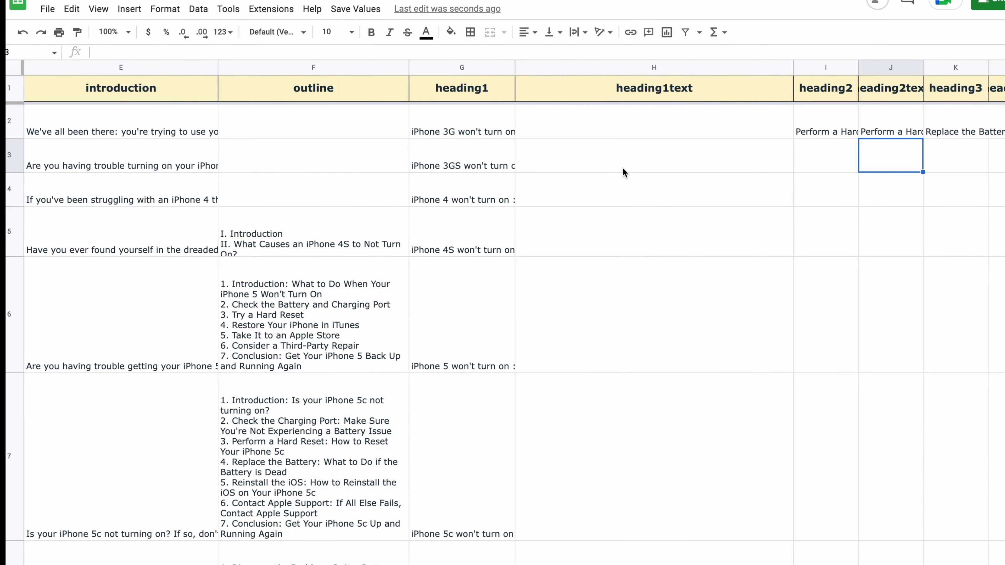
Step: Widen the column and remove the extra separator from the J2 formula
{"action": "scroll", "coordinate": [914, 164], "scroll_direction": "right", "scroll_amount": 5}
{"action": "left_click_drag", "start_coordinate": [258, 67], "coordinate": [358, 68]}
{"action": "double_click", "coordinate": [168, 111]}
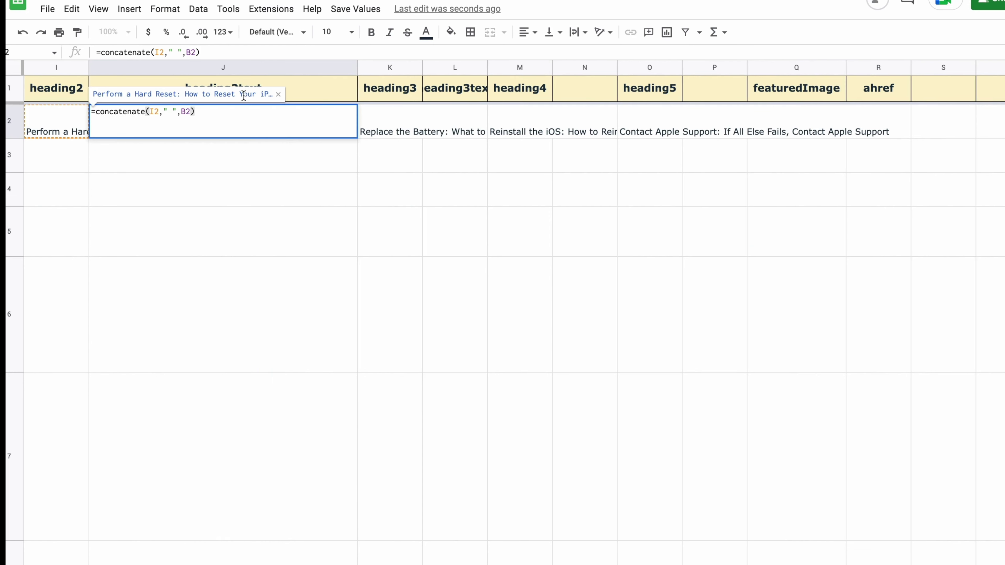
{"action": "key", "text": "Delete"}
{"action": "key", "text": "BackSpace"}
{"action": "key", "text": "BackSpace"}
{"action": "key", "text": "BackSpace"}
{"action": "key", "text": "ctrl+Return"}
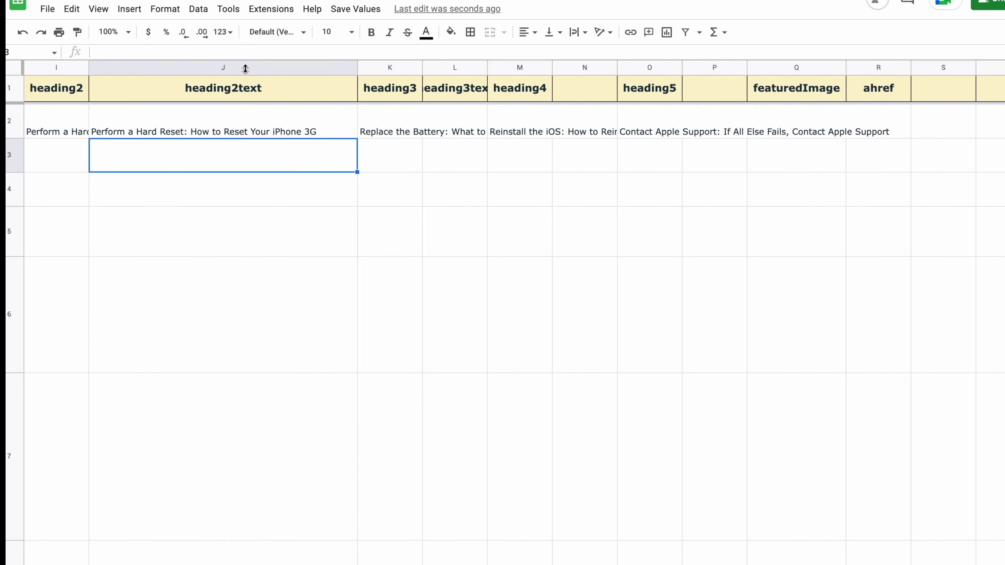
Step: Copy the J2 formula down to the iPhone 6 row and heading2 down column I
{"action": "left_click_drag", "start_coordinate": [357, 138], "coordinate": [299, 404]}
{"action": "scroll", "coordinate": [300, 403], "scroll_direction": "up", "scroll_amount": 4}
{"action": "scroll", "coordinate": [299, 403], "scroll_direction": "left", "scroll_amount": 2}
{"action": "left_click", "coordinate": [450, 123]}
{"action": "left_click_drag", "start_coordinate": [473, 138], "coordinate": [447, 546]}
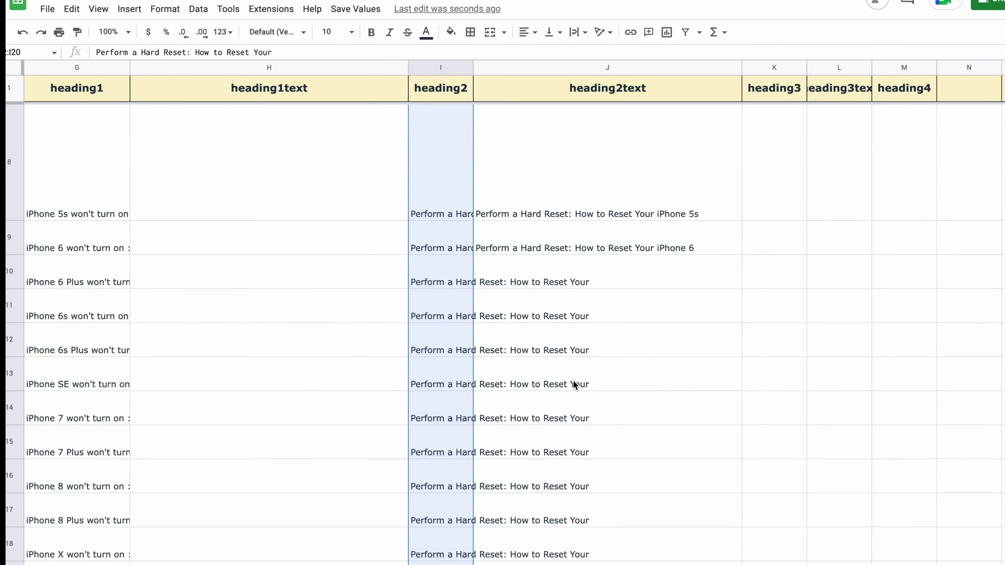
Step: Fill heading2text down to the iPhone XS row and copy J2:J20 for pasting into I2
{"action": "scroll", "coordinate": [576, 384], "scroll_direction": "up", "scroll_amount": 10}
{"action": "left_click", "coordinate": [708, 368]}
{"action": "scroll", "coordinate": [708, 368], "scroll_direction": "down", "scroll_amount": 5}
{"action": "left_click", "coordinate": [712, 241]}
{"action": "left_click_drag", "start_coordinate": [741, 255], "coordinate": [732, 554]}
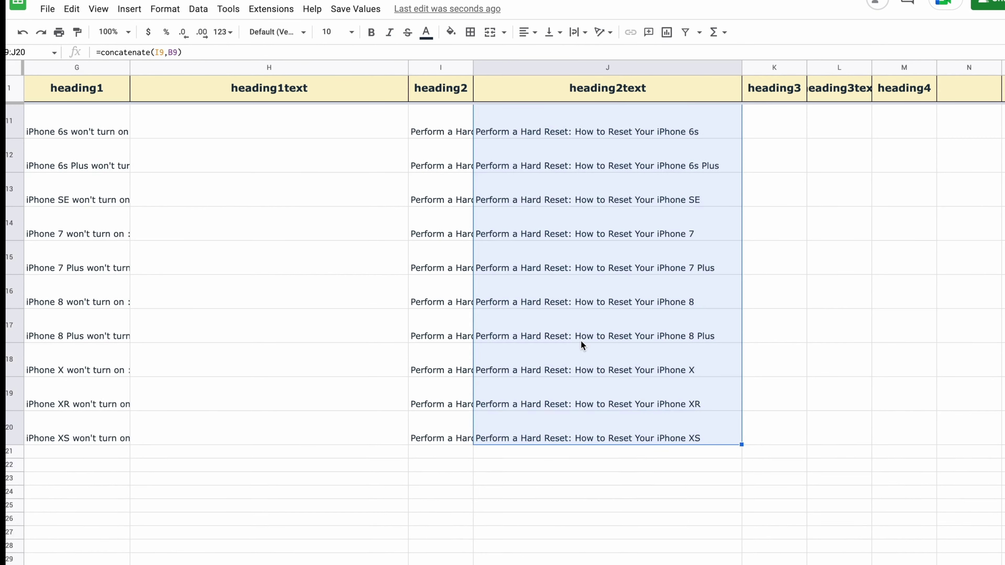
{"action": "scroll", "coordinate": [583, 343], "scroll_direction": "up", "scroll_amount": 10}
{"action": "key", "text": "ctrl+Up"}
{"action": "key", "text": "ctrl+shift+Down"}
{"action": "key", "text": "ctrl+c"}
{"action": "key", "text": "ctrl+Up"}
{"action": "left_click", "coordinate": [432, 138]}
{"action": "right_click", "coordinate": [432, 138]}
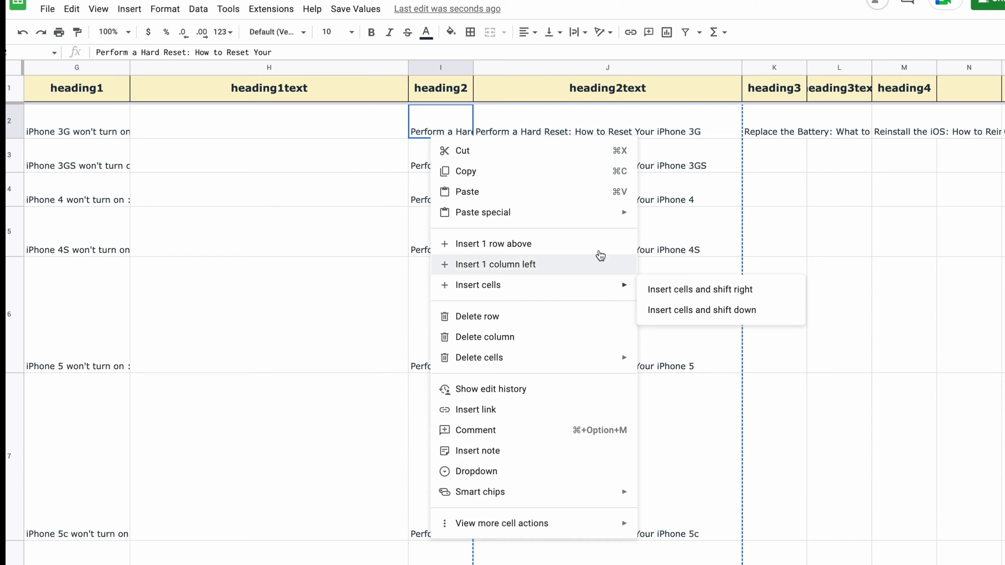
Step: Edit the gpt3Custom6 paragraph prompt in Settings B7 around the word 'query'
{"action": "mouse_move", "coordinate": [594, 213]}
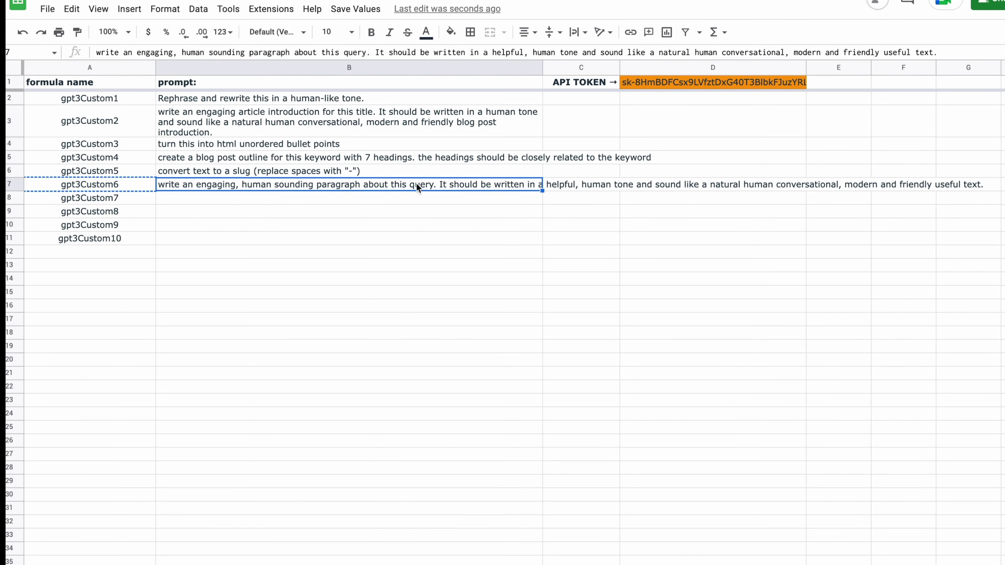
{"action": "key", "text": "Return"}
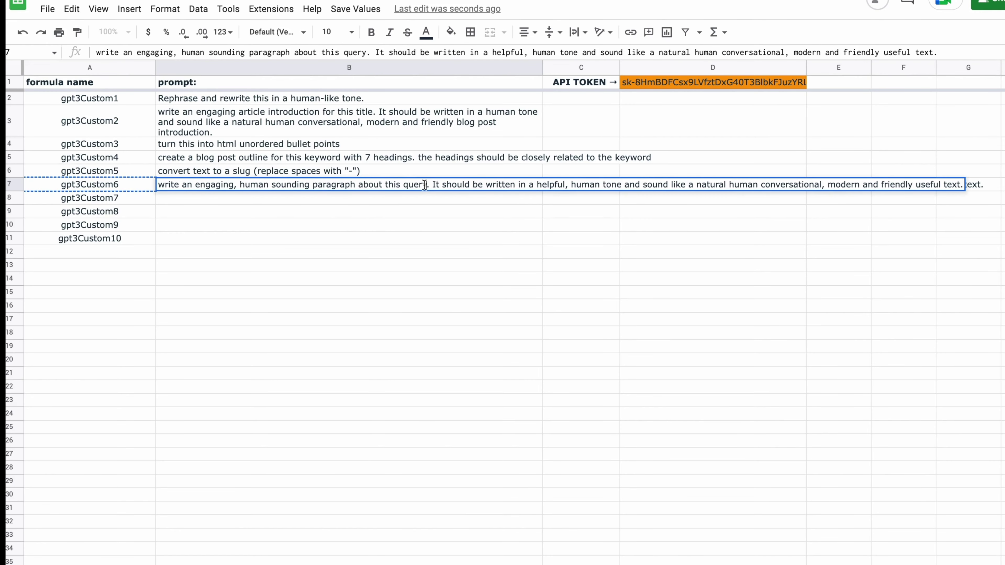
{"action": "left_click", "coordinate": [424, 185]}
{"action": "left_click", "coordinate": [427, 184]}
{"action": "type", "text": "only"}
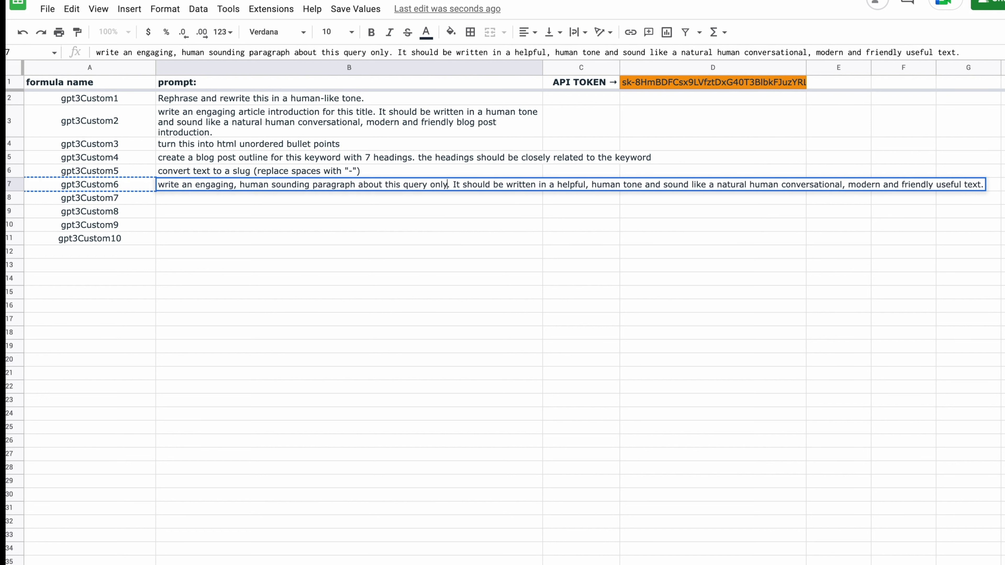
{"action": "key", "text": "BackSpace"}
{"action": "key", "text": "BackSpace"}
{"action": "key", "text": "BackSpace"}
{"action": "key", "text": "BackSpace"}
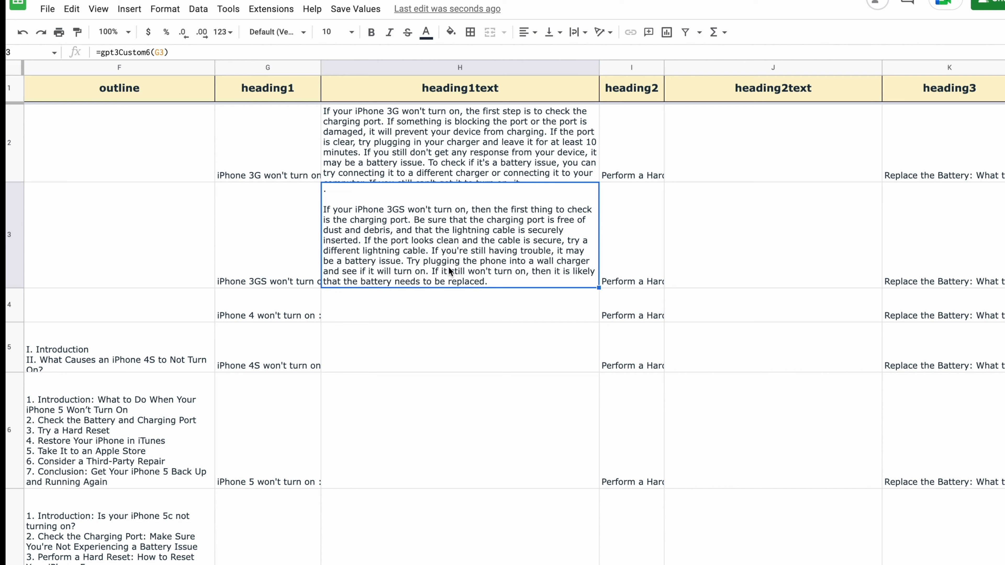
Step: Copy the row 3 heading1text paragraph formula down through row 7
{"action": "left_click", "coordinate": [523, 331]}
{"action": "left_click", "coordinate": [581, 242]}
{"action": "left_click_drag", "start_coordinate": [599, 287], "coordinate": [551, 425]}
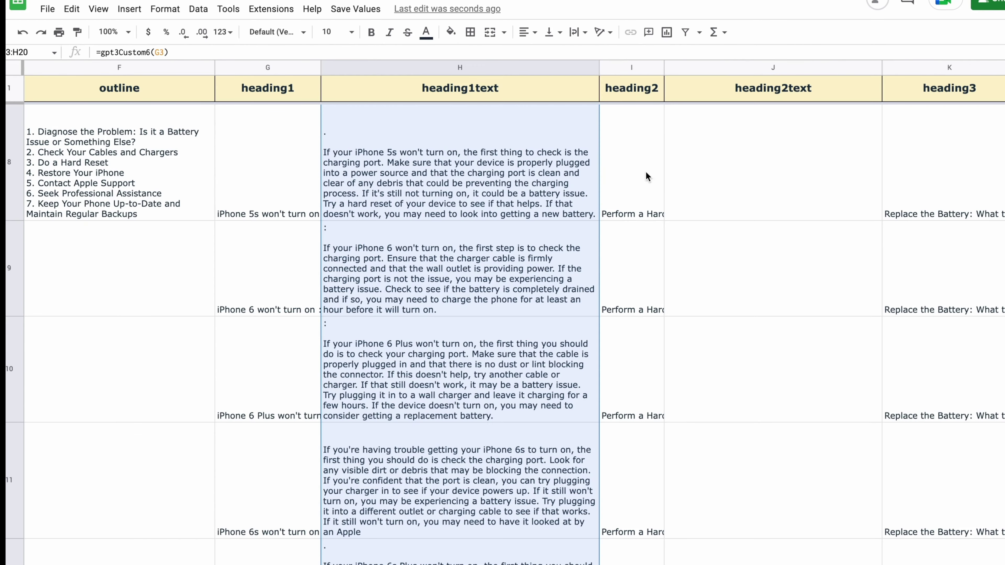
Step: Re-enter the row 8 heading1text formula to regenerate its paragraph
{"action": "left_click", "coordinate": [747, 166]}
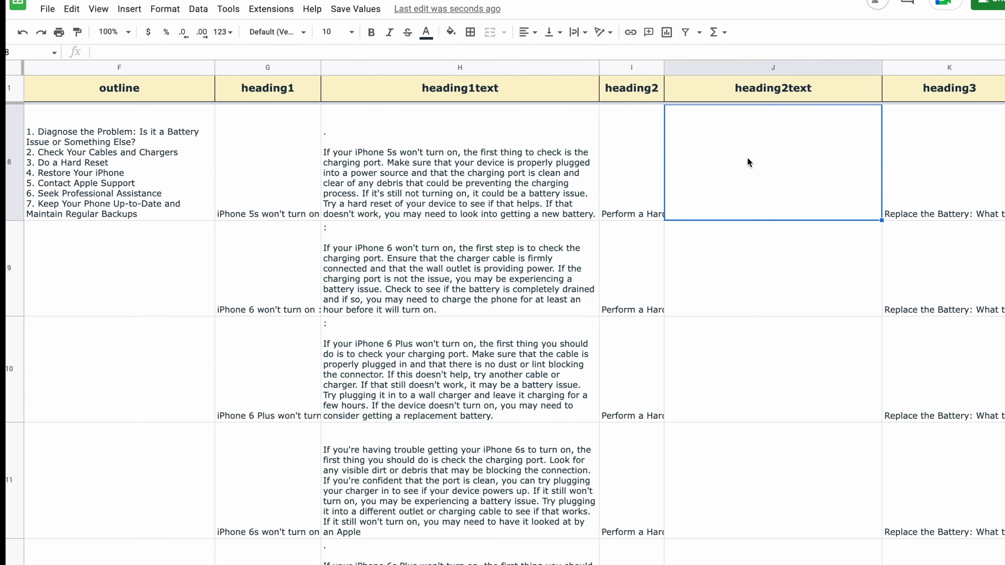
{"action": "left_click", "coordinate": [510, 186]}
{"action": "left_click_drag", "start_coordinate": [168, 53], "coordinate": [122, 53]}
{"action": "key", "text": "ctrl+a"}
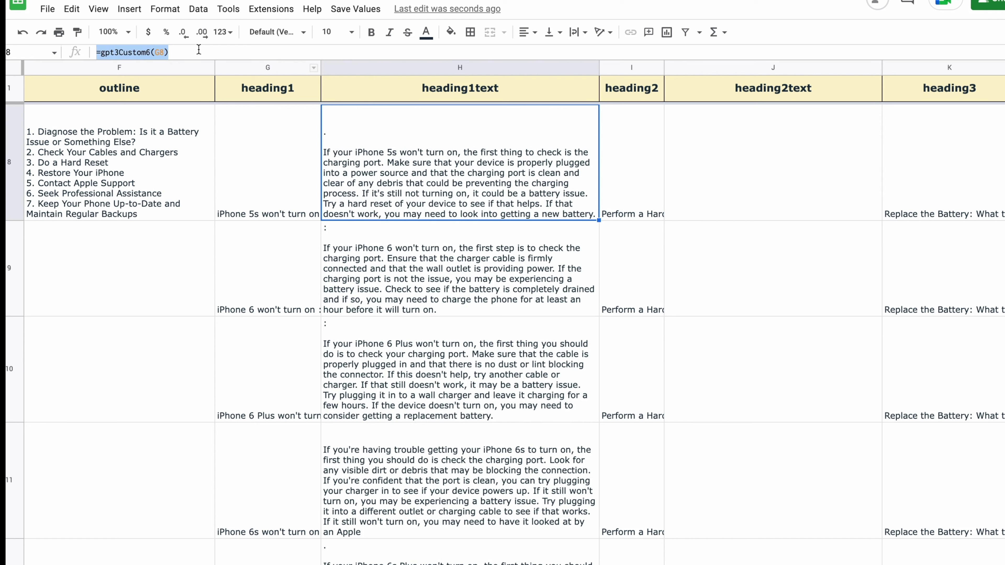
{"action": "left_click", "coordinate": [793, 173]}
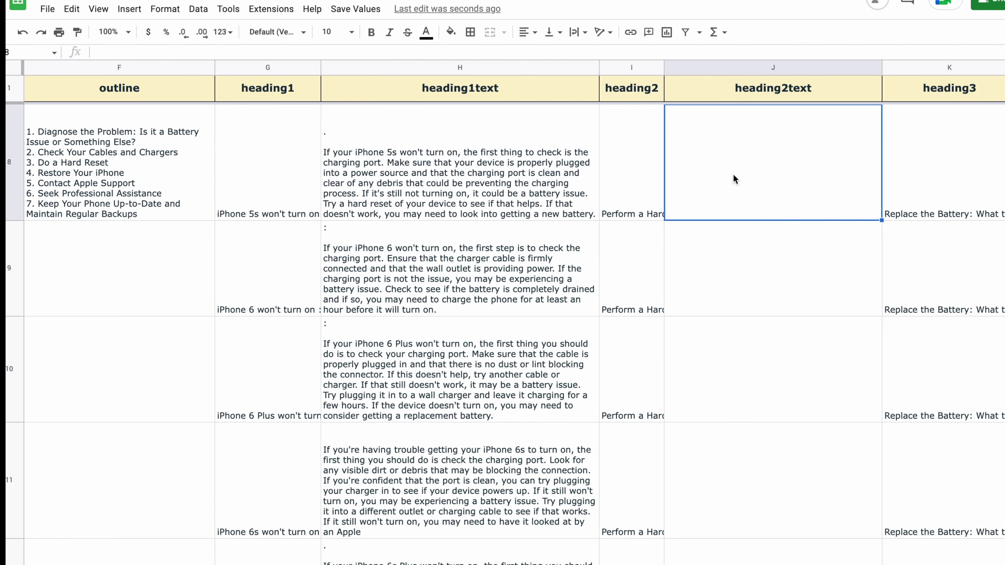
Step: Paste the =gpt3Custom6 formula into J8 with its reference changed from G8 to I8
{"action": "left_click", "coordinate": [628, 183]}
{"action": "key", "text": "Return"}
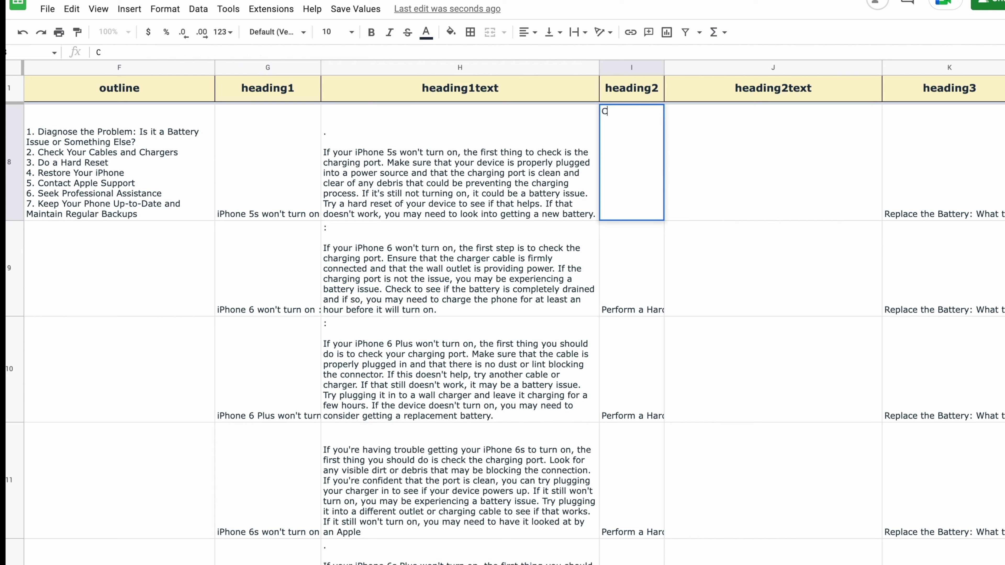
{"action": "left_click", "coordinate": [720, 180]}
{"action": "left_click", "coordinate": [643, 180]}
{"action": "double_click", "coordinate": [704, 184]}
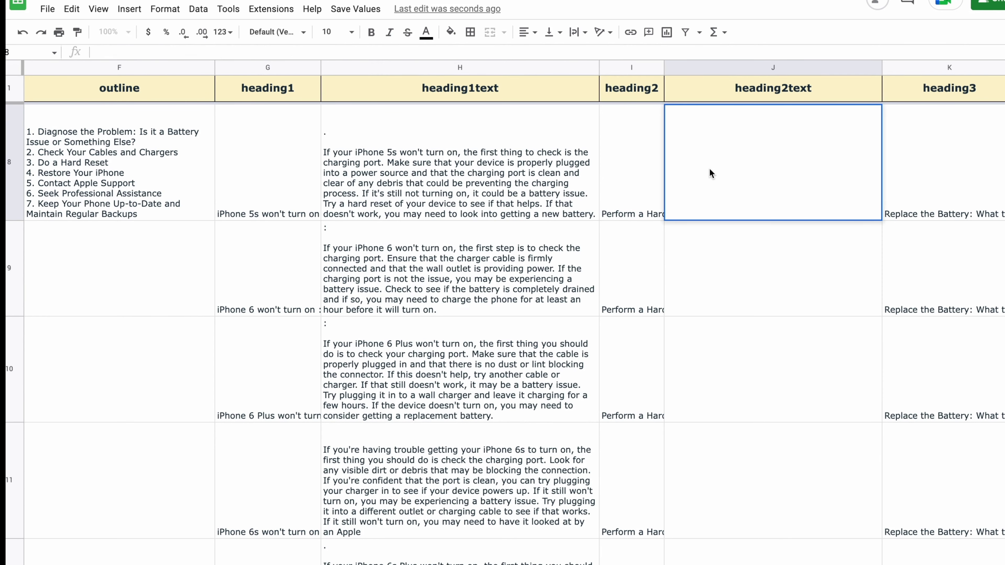
{"action": "key", "text": "ctrl+v"}
{"action": "double_click", "coordinate": [731, 111]}
{"action": "key", "text": "BackSpace"}
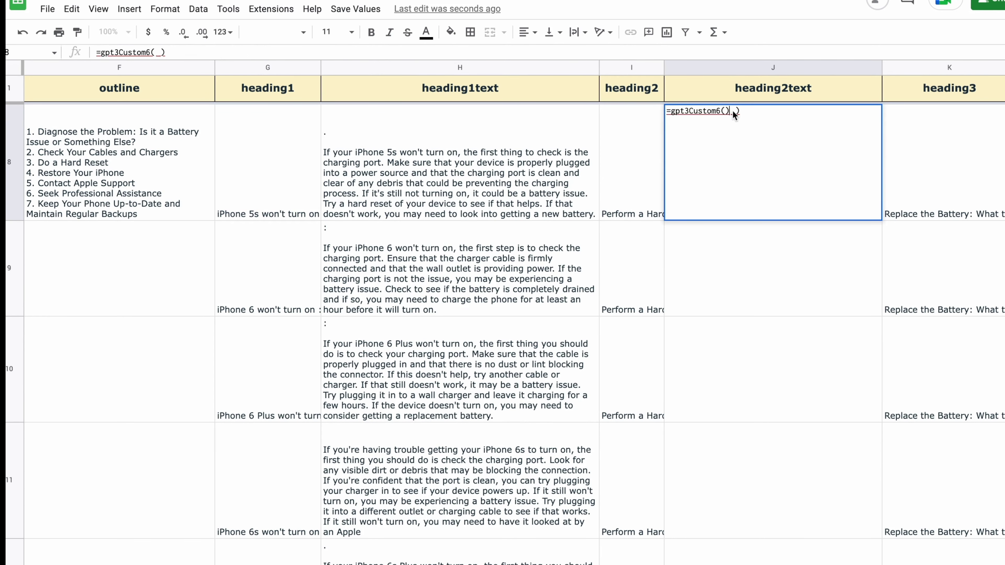
{"action": "type", "text": "I8"}
{"action": "key", "text": "Return"}
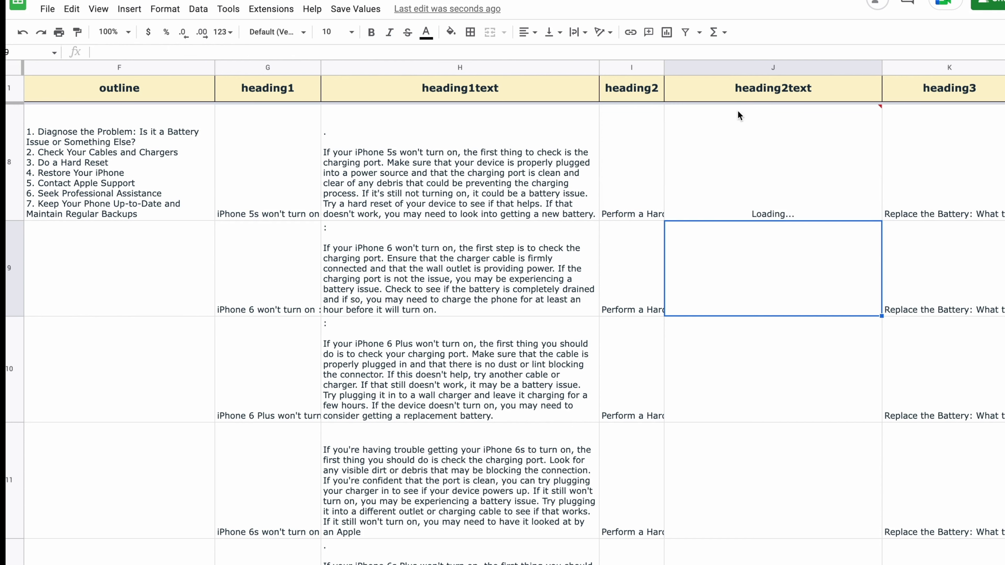
Step: Fill the J8 paragraph formula down to row 20, then start editing empty cell J2
{"action": "left_click", "coordinate": [822, 203]}
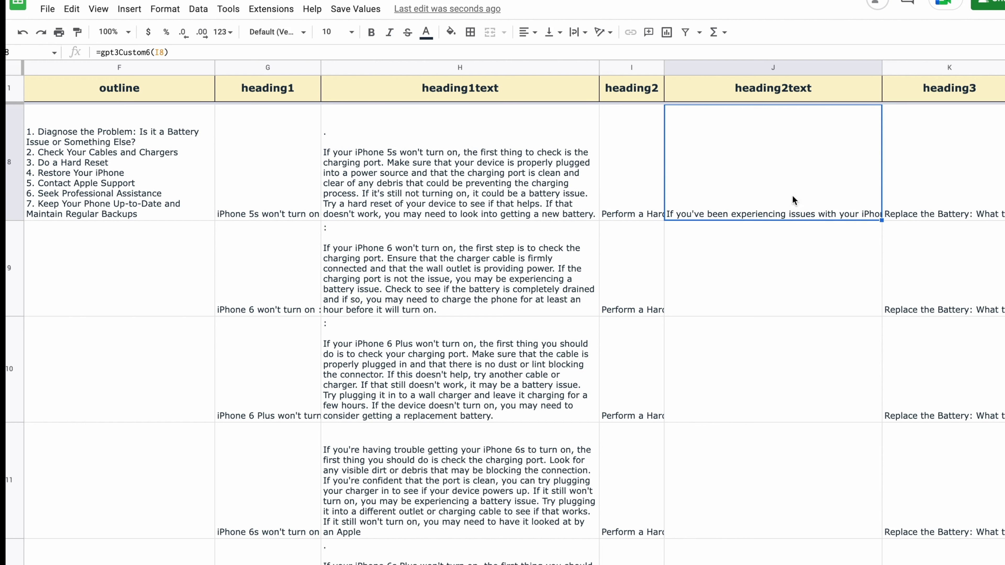
{"action": "left_click_drag", "start_coordinate": [881, 220], "coordinate": [826, 300]}
{"action": "scroll", "coordinate": [826, 300], "scroll_direction": "up", "scroll_amount": 10}
{"action": "scroll", "coordinate": [826, 300], "scroll_direction": "down", "scroll_amount": 5}
{"action": "scroll", "coordinate": [826, 300], "scroll_direction": "up", "scroll_amount": 10}
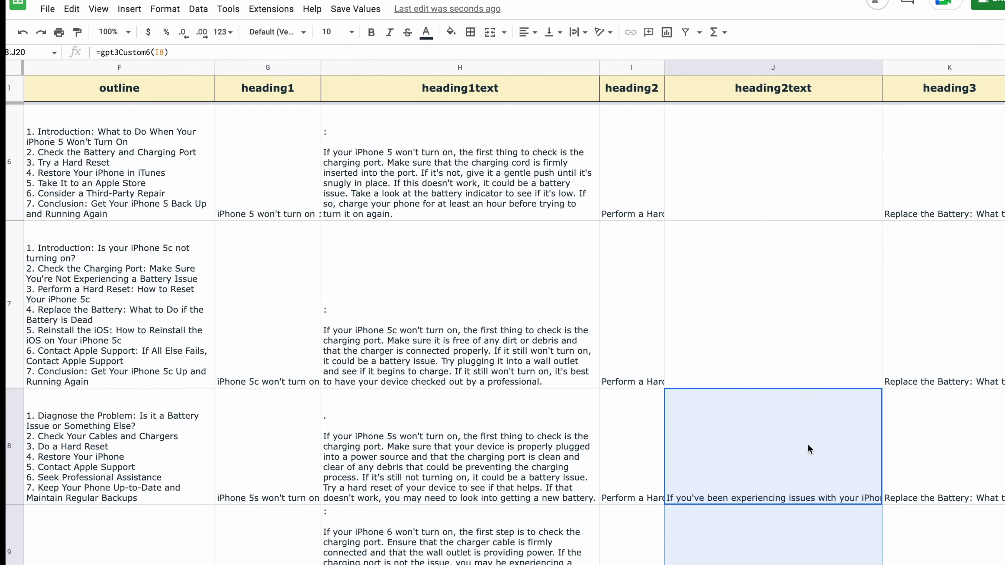
{"action": "scroll", "coordinate": [808, 445], "scroll_direction": "down", "scroll_amount": 10}
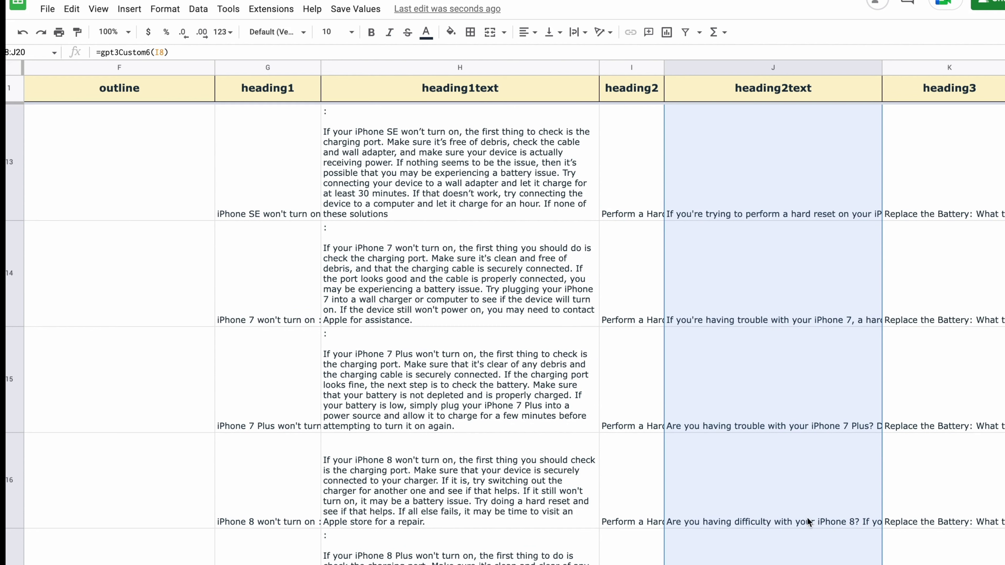
{"action": "scroll", "coordinate": [803, 494], "scroll_direction": "up", "scroll_amount": 10}
{"action": "scroll", "coordinate": [795, 426], "scroll_direction": "down", "scroll_amount": 2}
{"action": "scroll", "coordinate": [794, 425], "scroll_direction": "up", "scroll_amount": 2}
{"action": "left_click", "coordinate": [755, 141]}
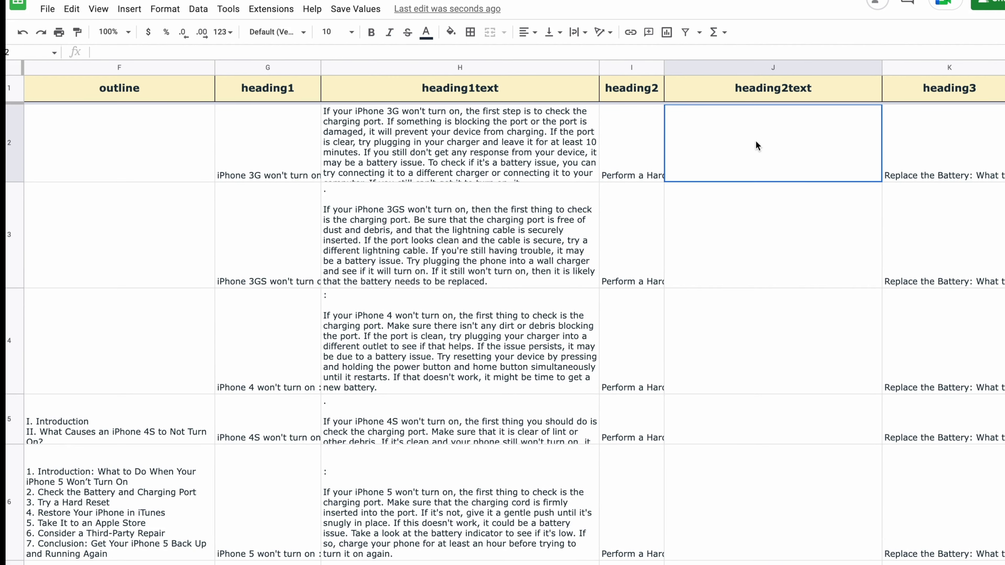
{"action": "double_click", "coordinate": [738, 131]}
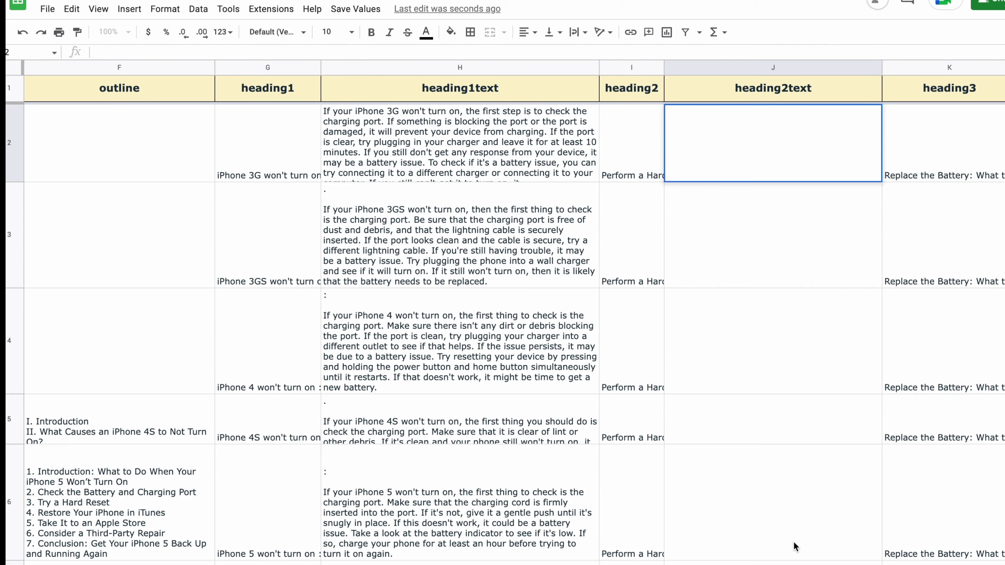
Step: On the prompts sheet, copy the gpt3Custom6 prompt into row 8, replacing 'an engaging,' with 'a STRAIGHT TO THE POINT'
{"action": "left_click", "coordinate": [795, 564]}
{"action": "left_click", "coordinate": [203, 185]}
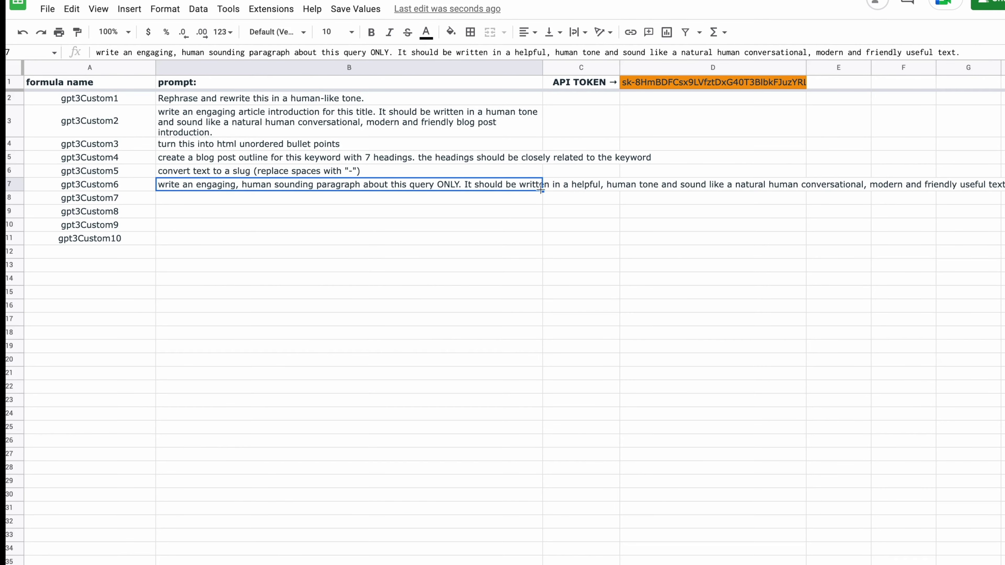
{"action": "left_click_drag", "start_coordinate": [541, 191], "coordinate": [541, 202]}
{"action": "double_click", "coordinate": [318, 198]}
{"action": "left_click_drag", "start_coordinate": [241, 199], "coordinate": [185, 199]}
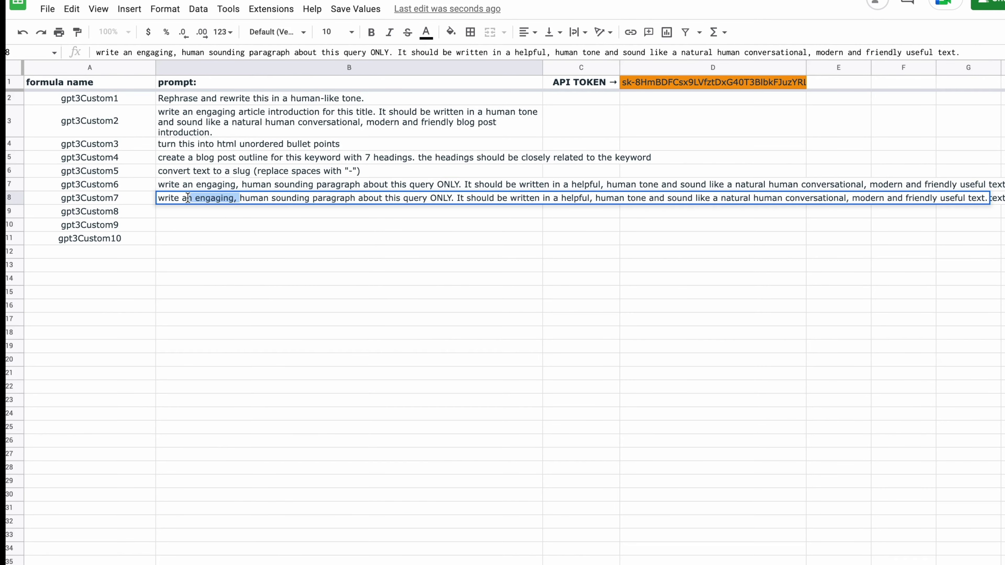
{"action": "key", "text": "BackSpace"}
{"action": "type", "text": "STRAIGHT TO THE POINT"}
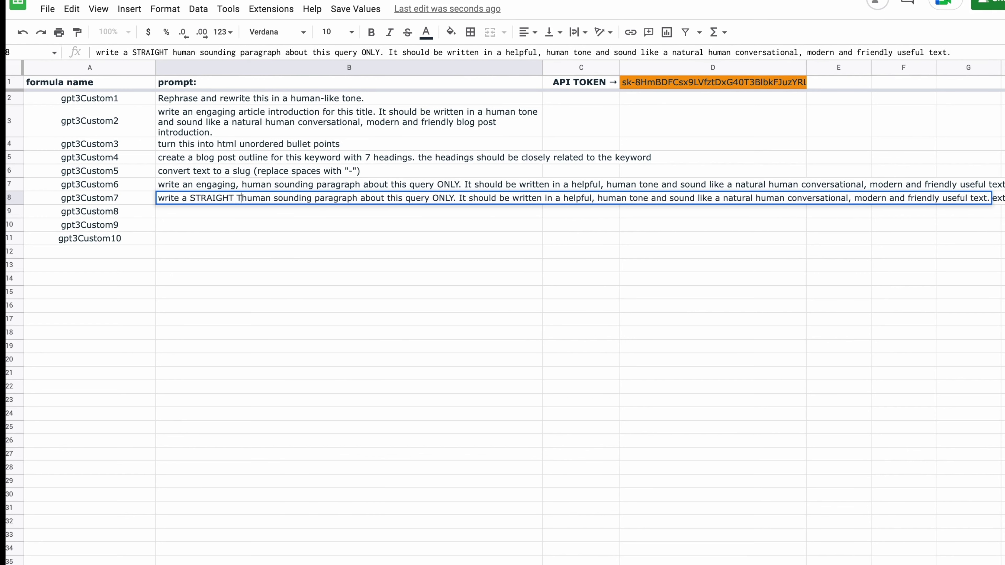
{"action": "left_click", "coordinate": [295, 277]}
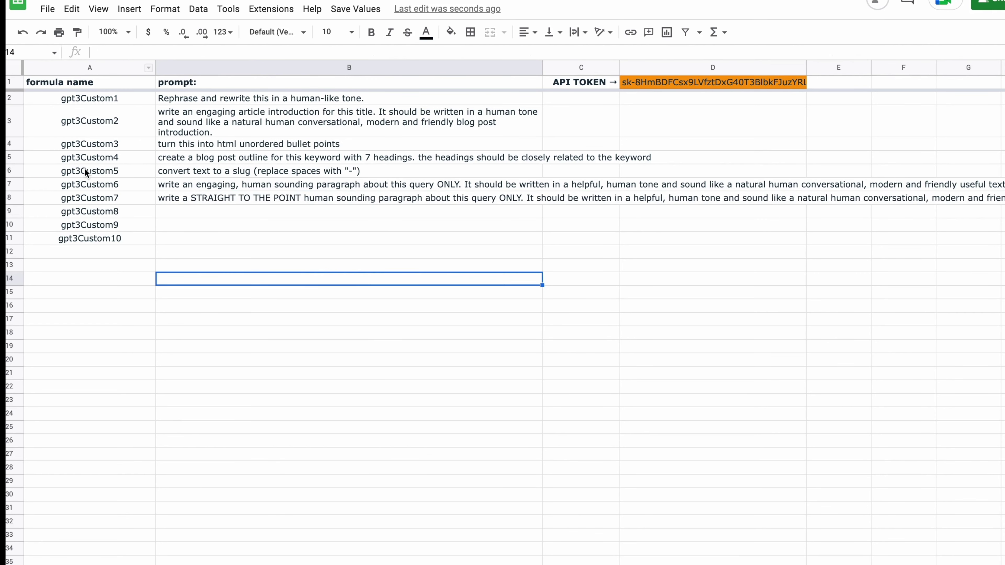
Step: Copy the gpt3Custom7 formula name and return to the headings sheet
{"action": "left_click", "coordinate": [95, 200]}
{"action": "key", "text": "ctrl+c"}
{"action": "key", "text": "ctrl+Page_Down"}
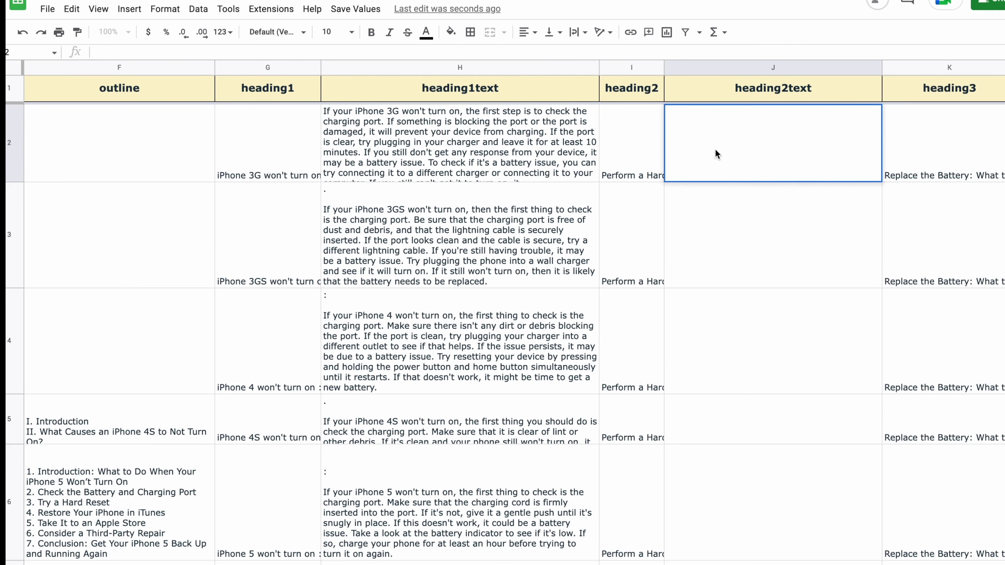
Step: Enter =gpt3Custom7(I2) in heading2text cell J2
{"action": "left_click", "coordinate": [634, 157]}
{"action": "left_click", "coordinate": [684, 164]}
{"action": "type", "text": "="}
{"action": "key", "text": "ctrl+v"}
{"action": "type", "text": "()"}
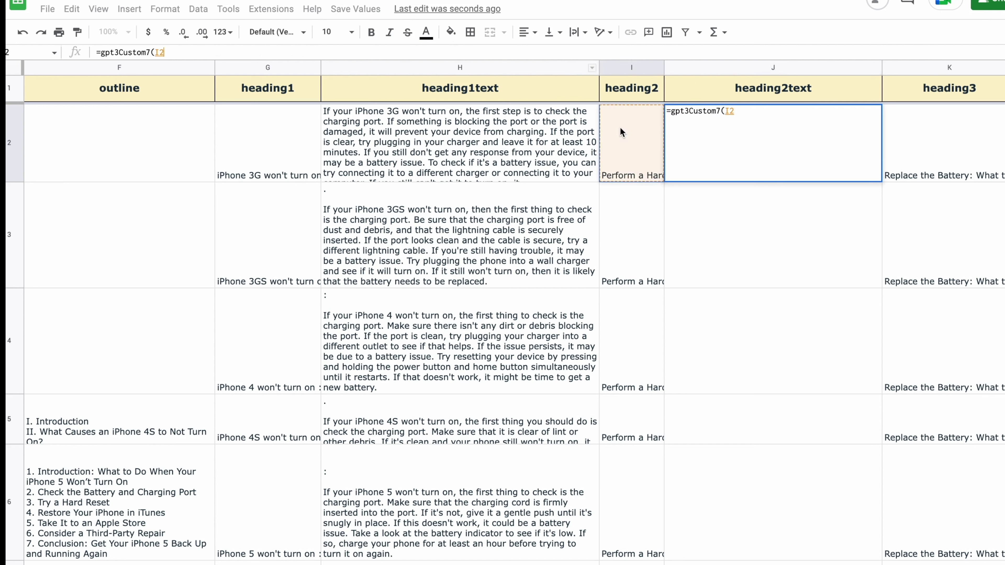
{"action": "key", "text": "Return"}
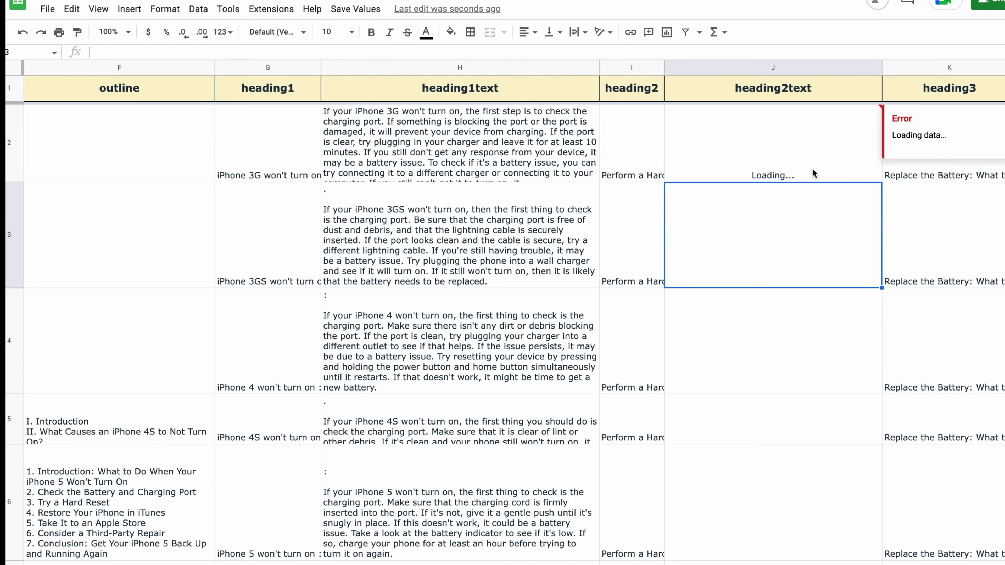
Step: Fill the gpt3Custom7 formula down to J6 and check the generated row 3 paragraph
{"action": "left_click", "coordinate": [813, 168]}
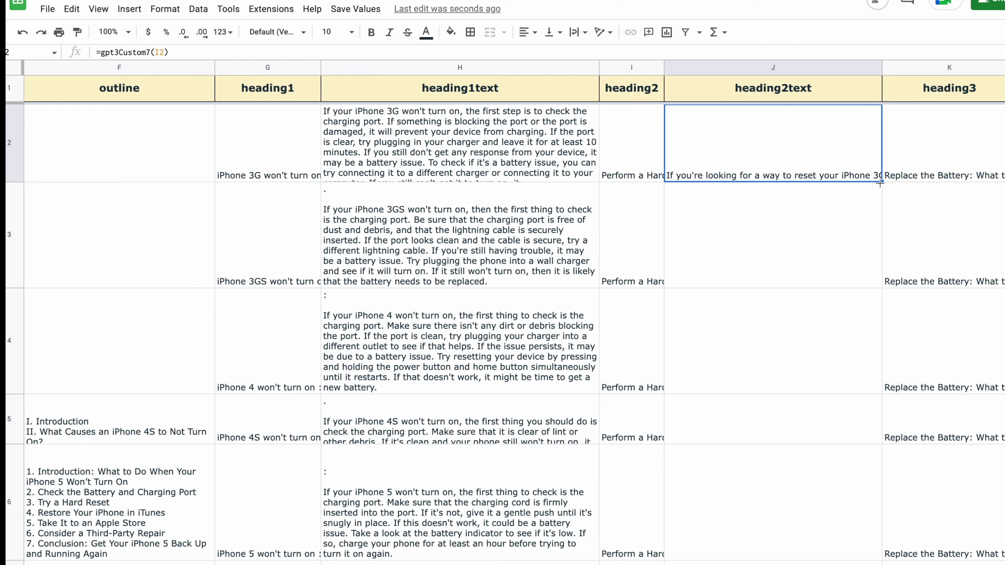
{"action": "left_click_drag", "start_coordinate": [881, 180], "coordinate": [863, 548]}
{"action": "mouse_move", "coordinate": [865, 548]}
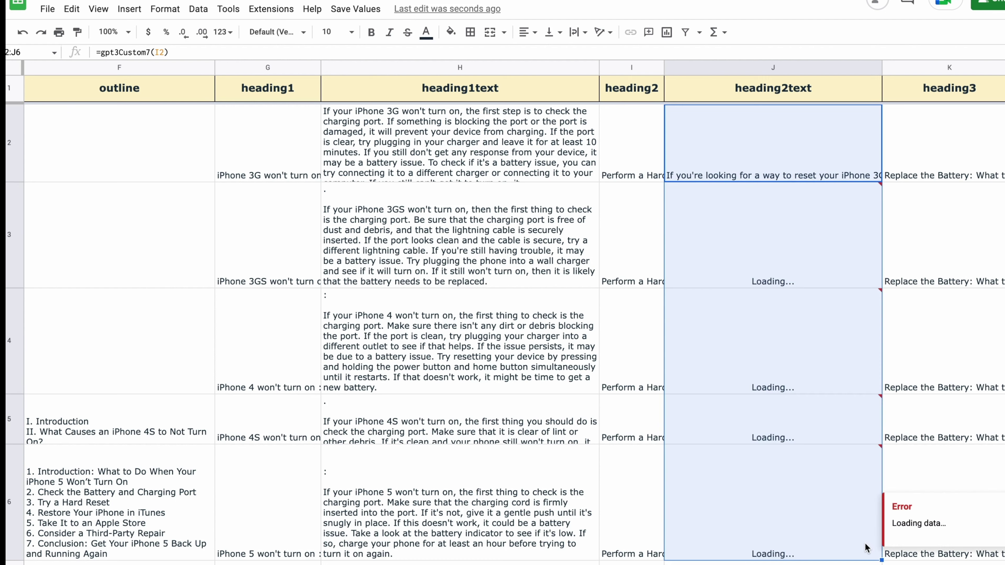
{"action": "left_click", "coordinate": [779, 270]}
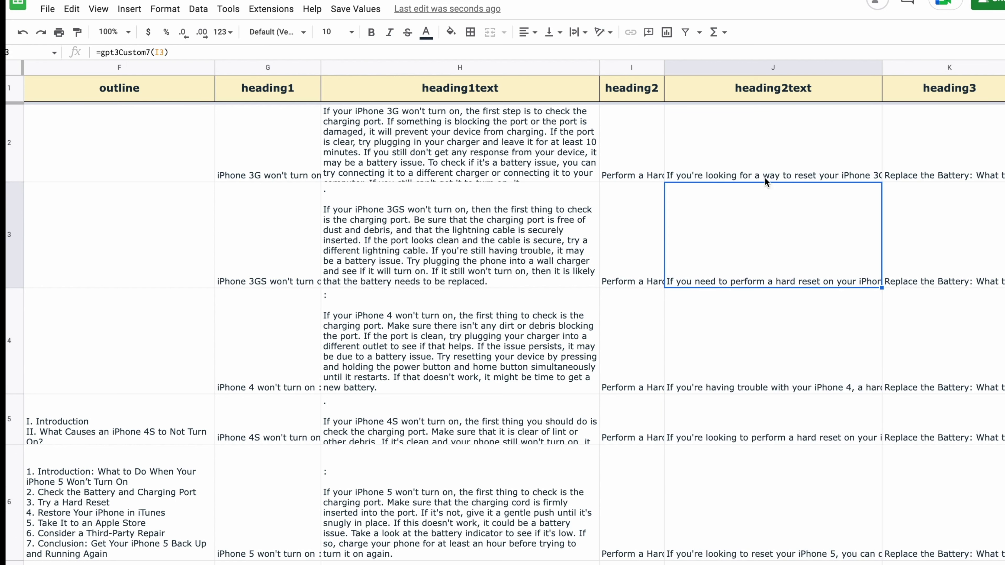